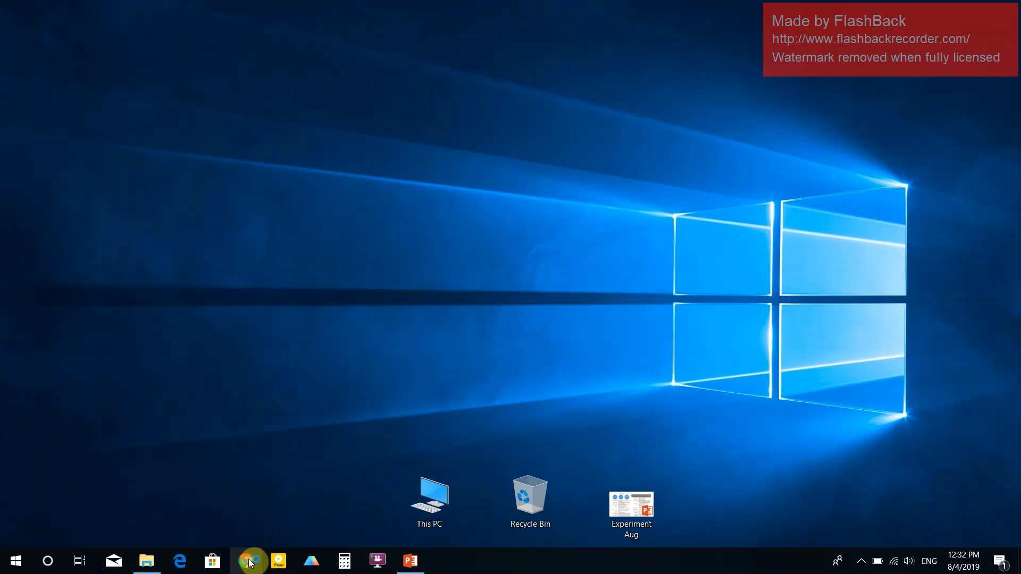
Go to the NCBI home page in Chrome.
{"action": "left_click", "coordinate": [246, 560]}
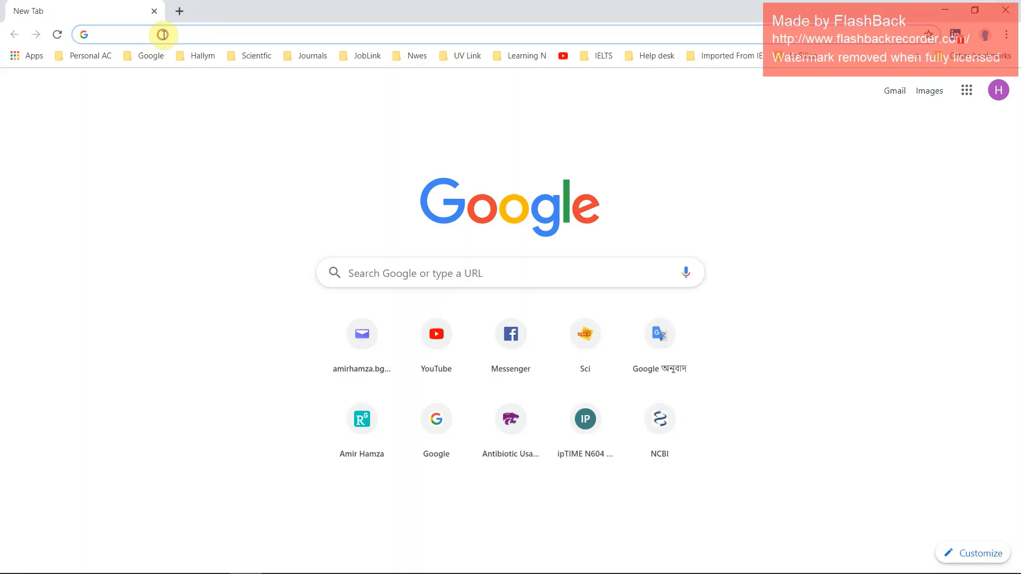
{"action": "type", "text": "ncbi"}
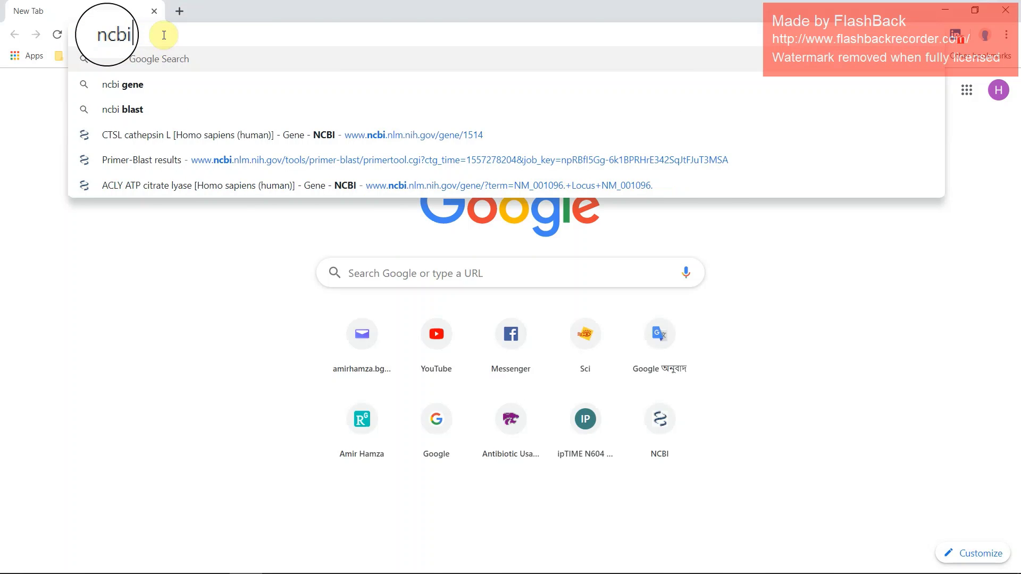
{"action": "key", "text": "Return"}
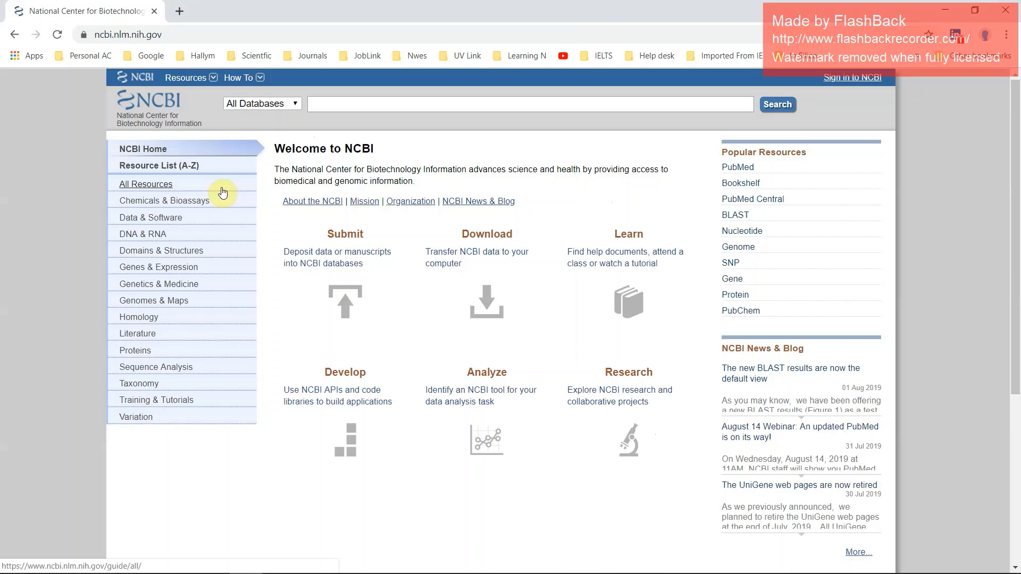
Search NCBI's Gene database for ctsl.
{"action": "left_click", "coordinate": [297, 103]}
{"action": "left_click", "coordinate": [236, 247]}
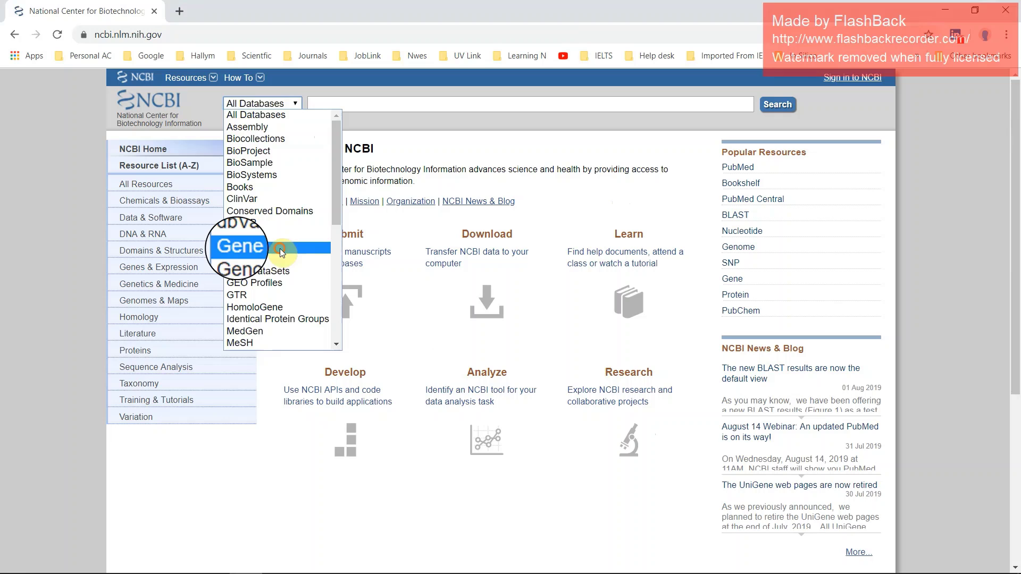
{"action": "left_click", "coordinate": [342, 104]}
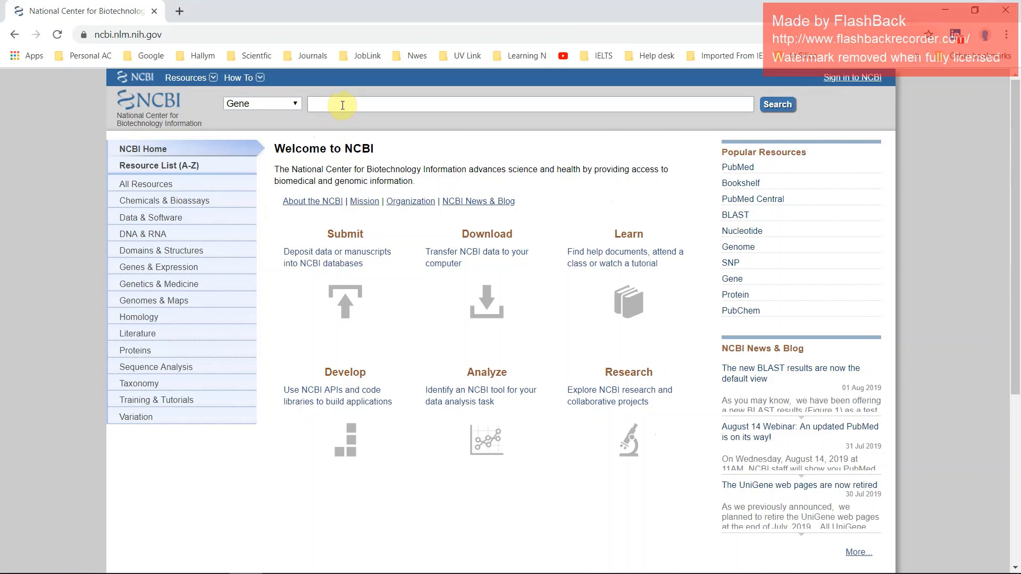
{"action": "type", "text": "ctsl"}
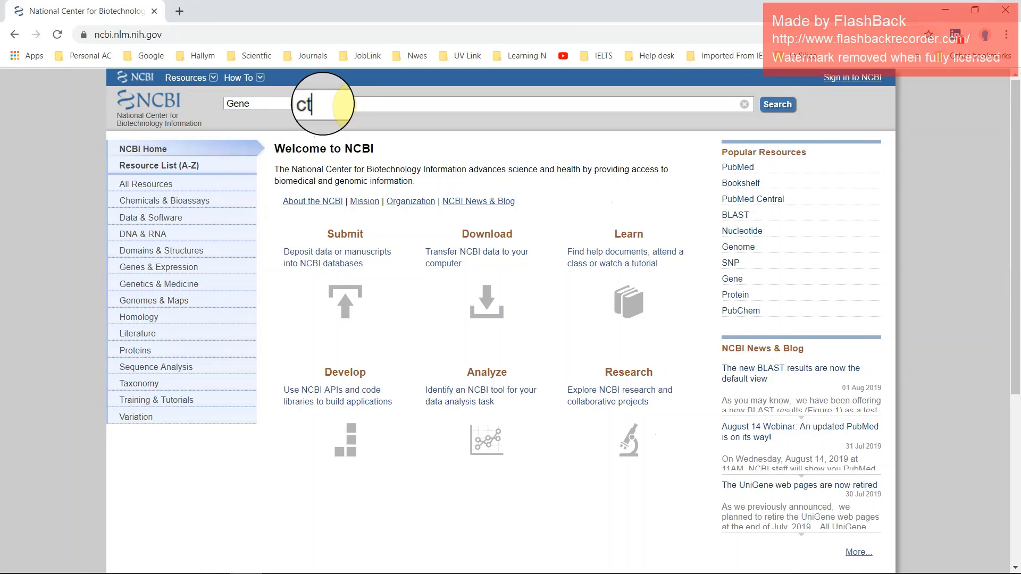
{"action": "key", "text": "Return"}
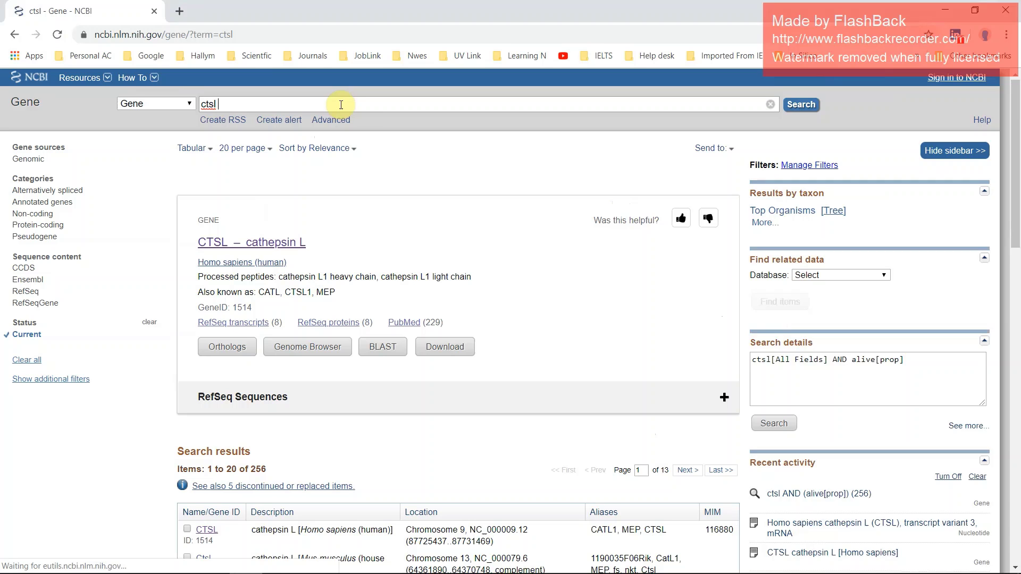
Open the CTSL cathepsin L gene page, then its RefSeq mRNA record NM_001257971.2.
{"action": "left_click", "coordinate": [268, 244]}
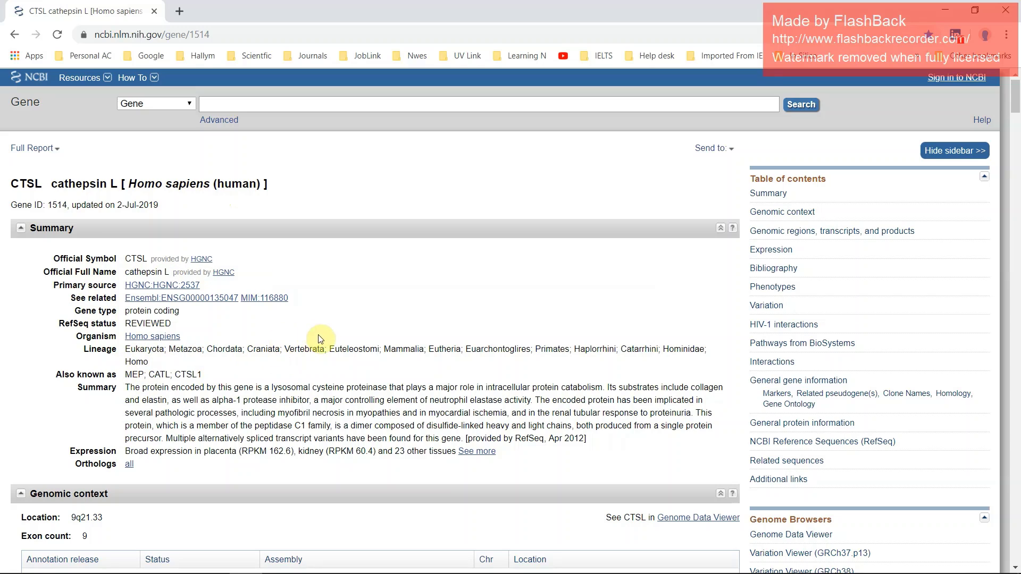
{"action": "scroll", "coordinate": [505, 326], "scroll_direction": "down", "scroll_amount": 4}
{"action": "scroll", "coordinate": [505, 326], "scroll_direction": "down", "scroll_amount": 20}
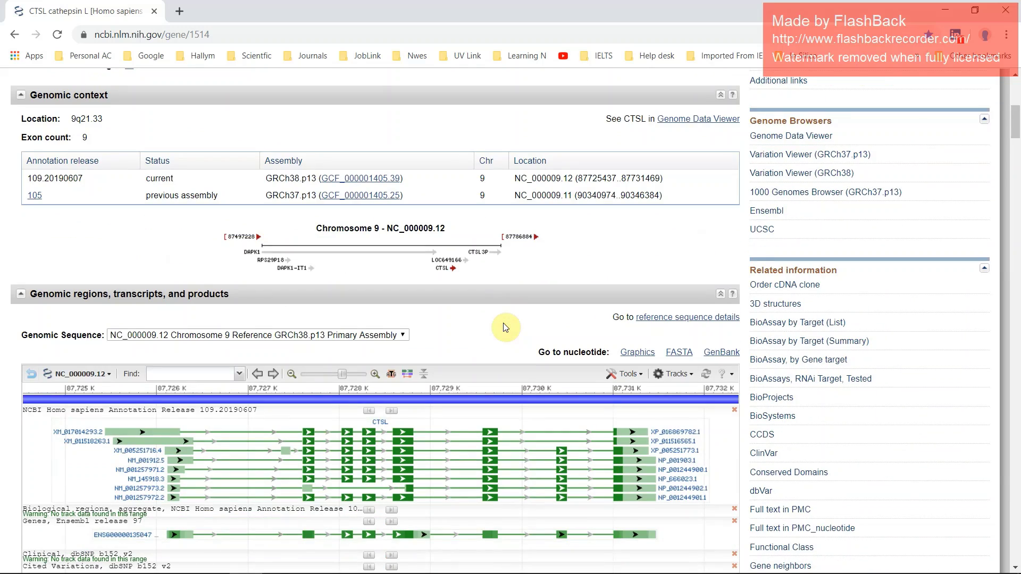
{"action": "scroll", "coordinate": [532, 374], "scroll_direction": "down", "scroll_amount": 15}
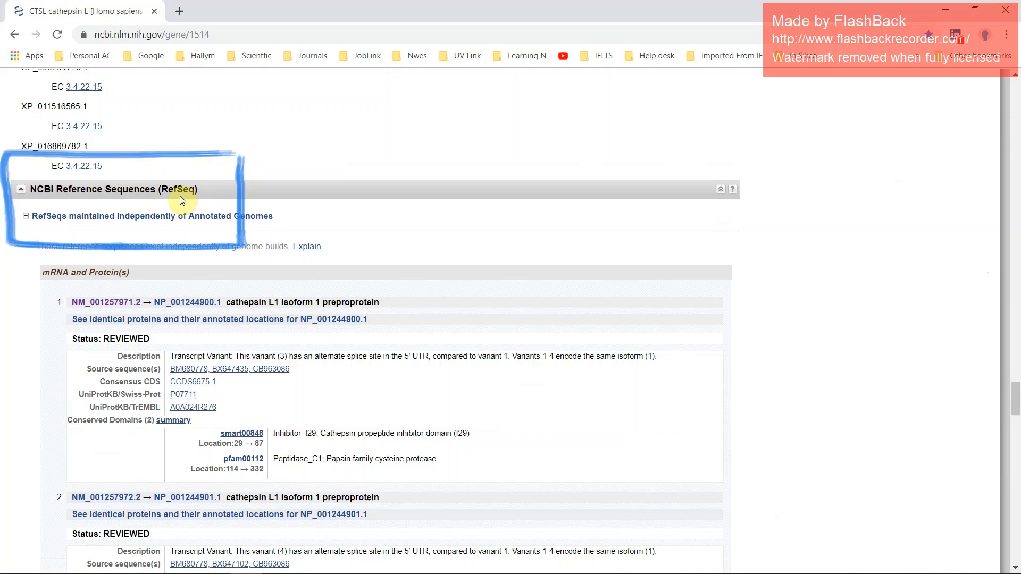
{"action": "left_click", "coordinate": [113, 303]}
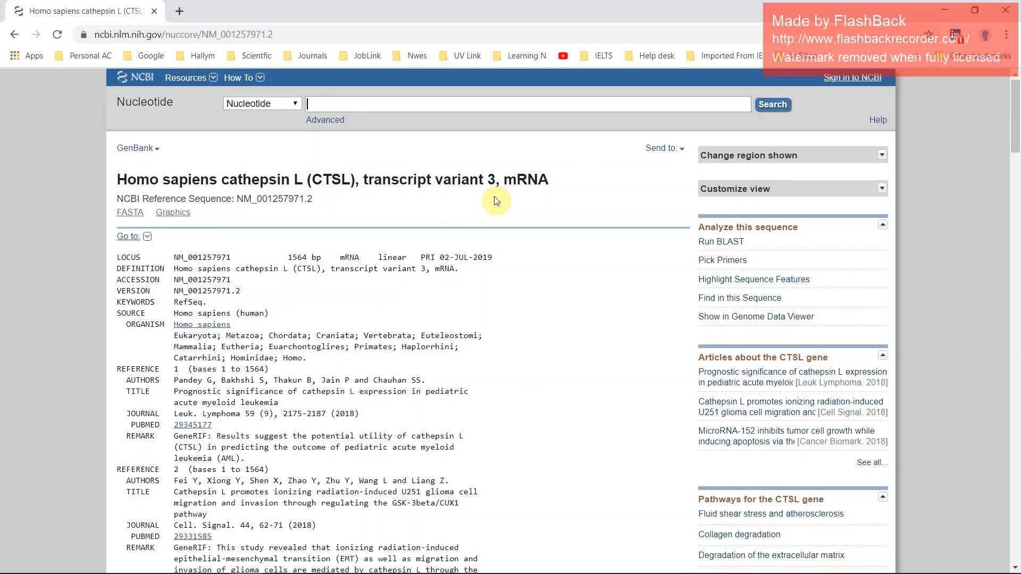
Show only the CDS, bases 201–1202 of NM_001257971.2, in FASTA format.
{"action": "scroll", "coordinate": [417, 229], "scroll_direction": "down", "scroll_amount": 20}
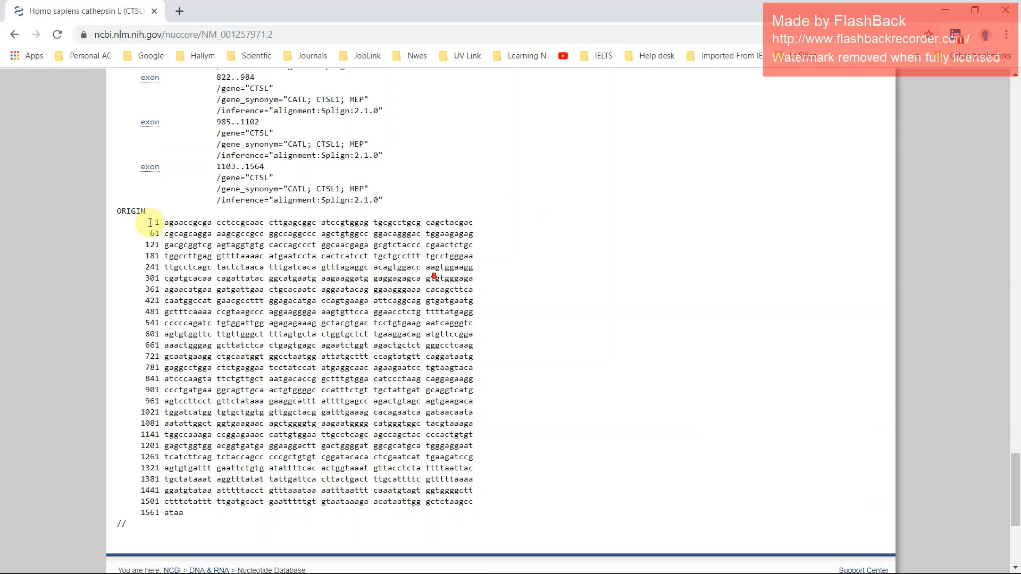
{"action": "left_click_drag", "start_coordinate": [149, 222], "coordinate": [467, 468]}
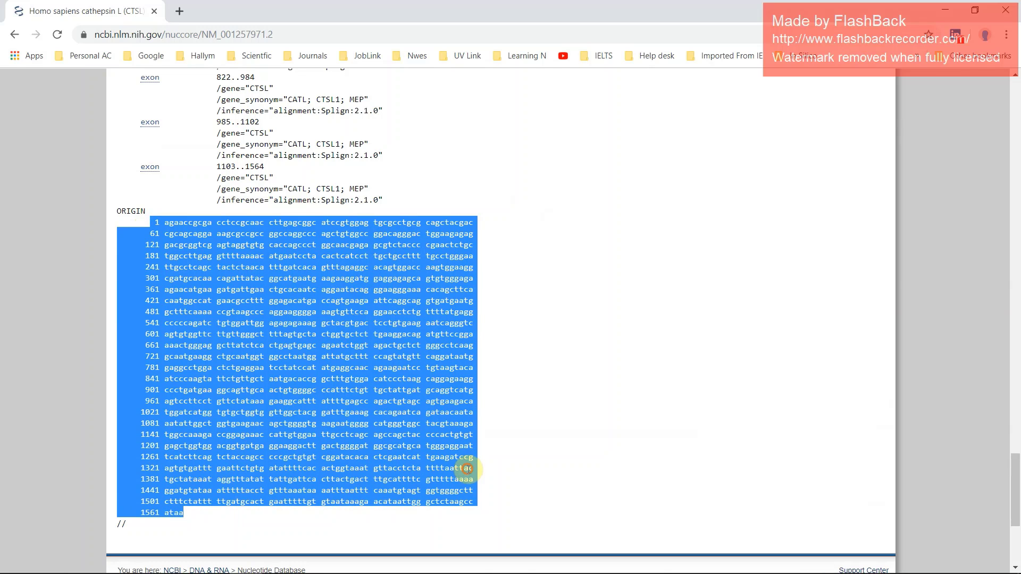
{"action": "left_click", "coordinate": [468, 468]}
{"action": "scroll", "coordinate": [428, 442], "scroll_direction": "up", "scroll_amount": 9}
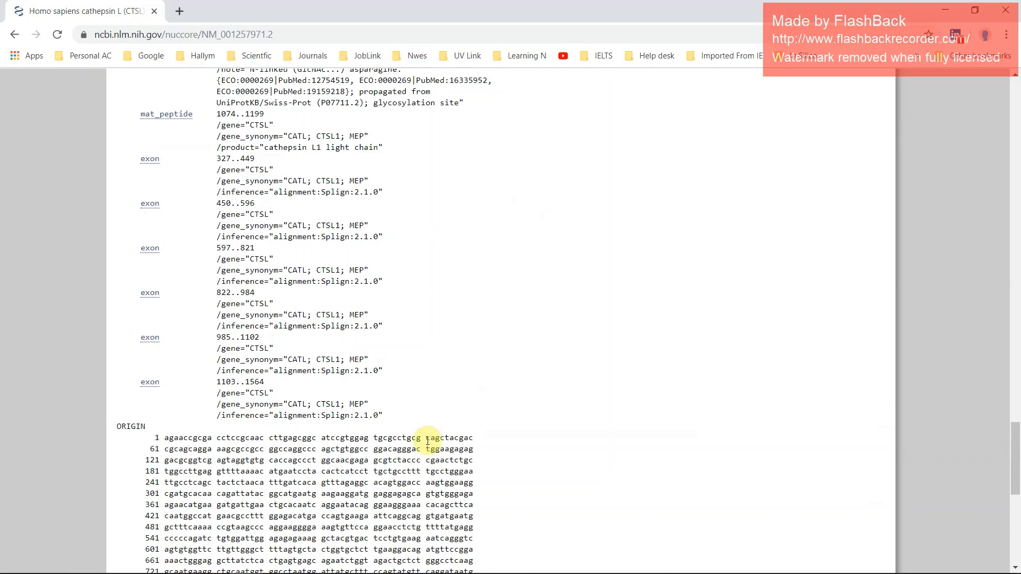
{"action": "scroll", "coordinate": [430, 442], "scroll_direction": "up", "scroll_amount": 5}
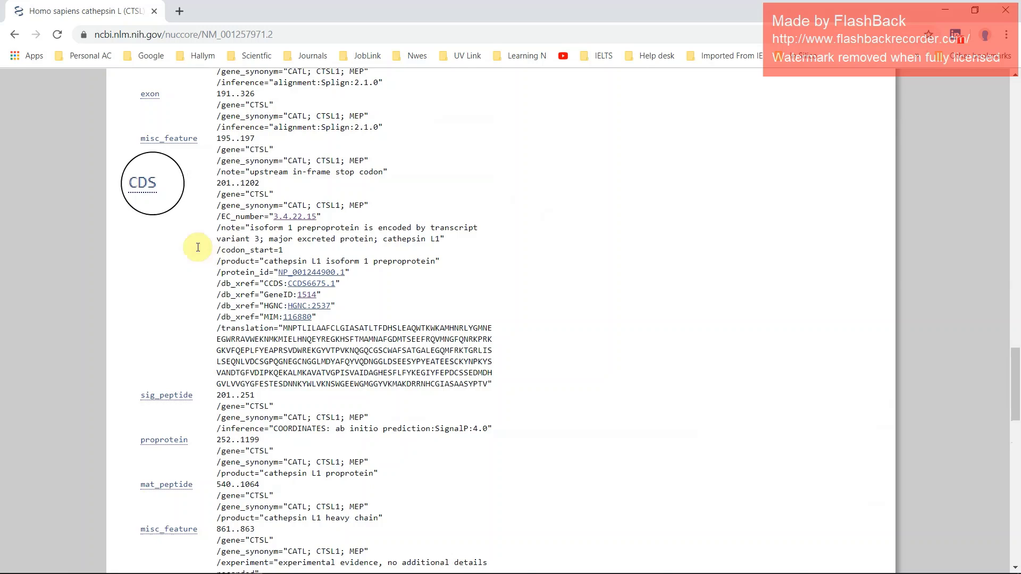
{"action": "left_click", "coordinate": [152, 182]}
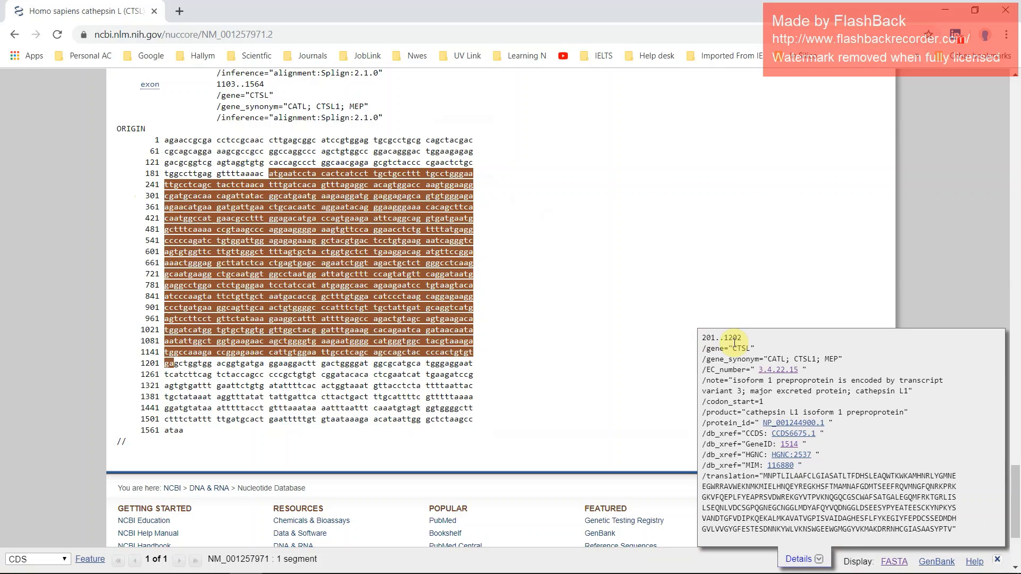
{"action": "left_click", "coordinate": [894, 562]}
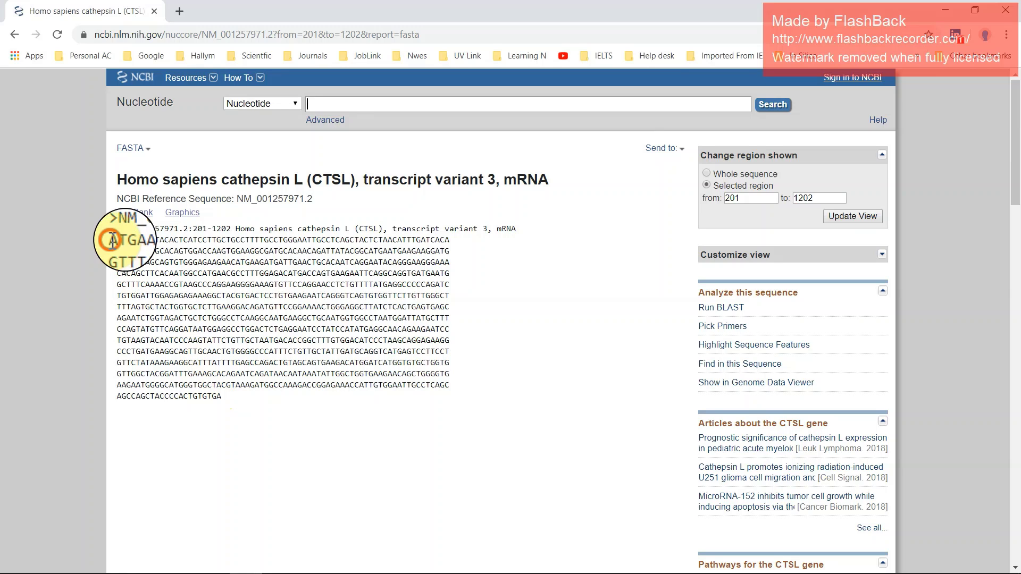
Check the ATG start and TGA stop codons, copy the FASTA record, and launch Word 2016.
{"action": "left_click_drag", "start_coordinate": [117, 240], "coordinate": [131, 240]}
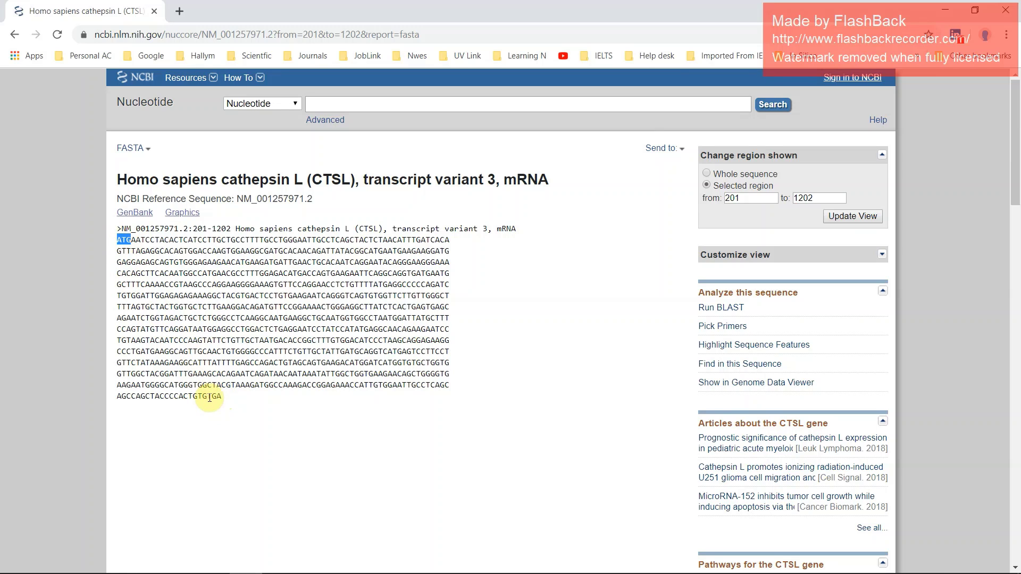
{"action": "left_click_drag", "start_coordinate": [207, 397], "coordinate": [117, 178]}
{"action": "left_click", "coordinate": [220, 397]}
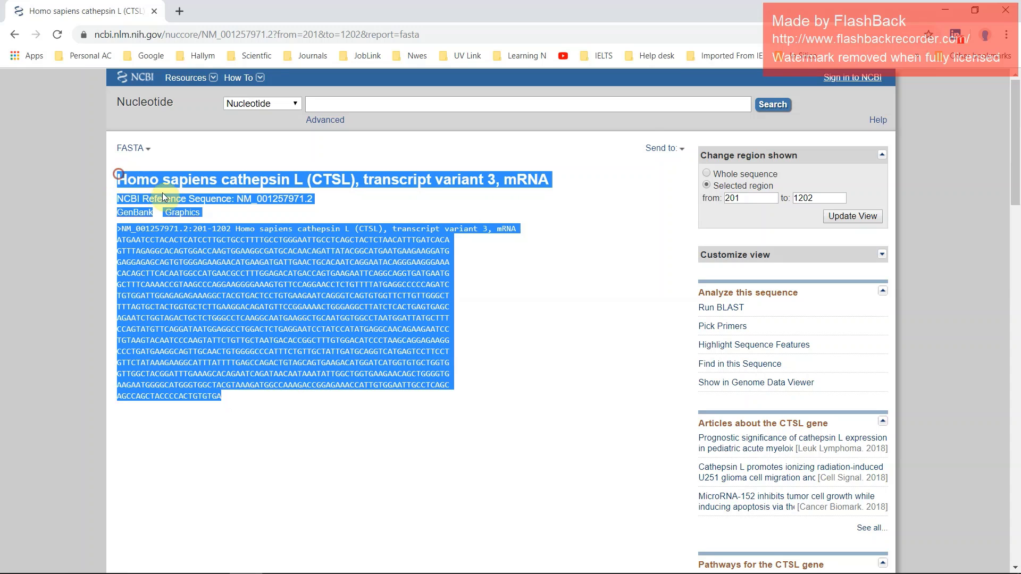
{"action": "right_click", "coordinate": [171, 234]}
{"action": "left_click", "coordinate": [183, 243]}
{"action": "left_click", "coordinate": [22, 564]}
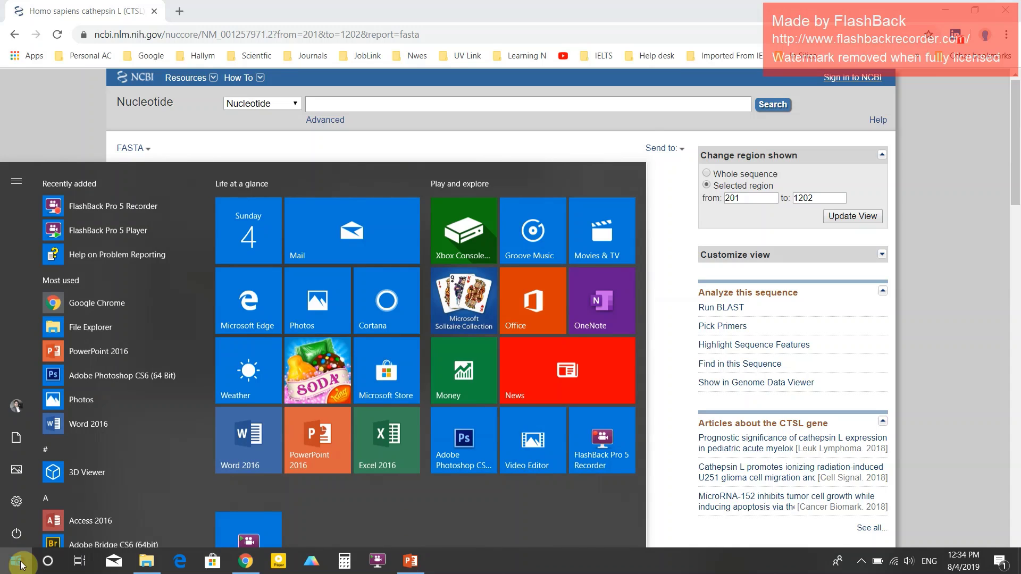
{"action": "left_click", "coordinate": [232, 455]}
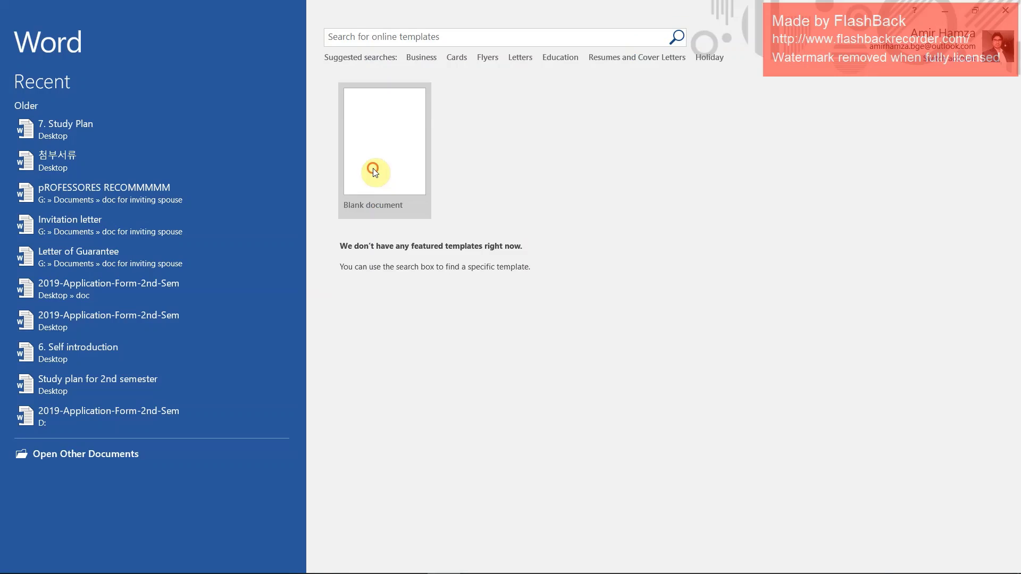
Paste the CTSL record into a blank document, then add Primers:, CTSL (F)= and CTSL (R)= lines.
{"action": "left_click", "coordinate": [371, 166]}
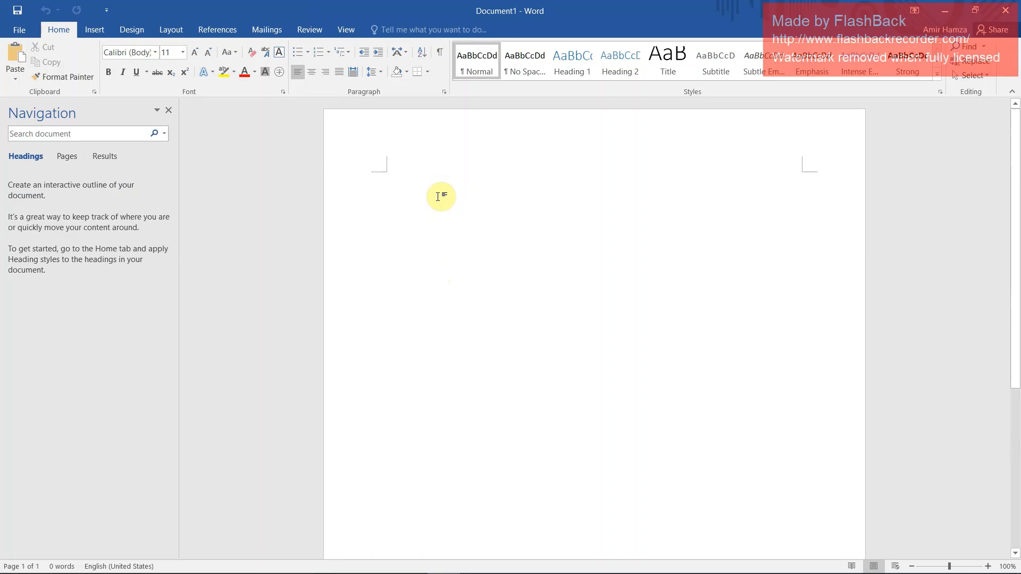
{"action": "key", "text": "ctrl+v"}
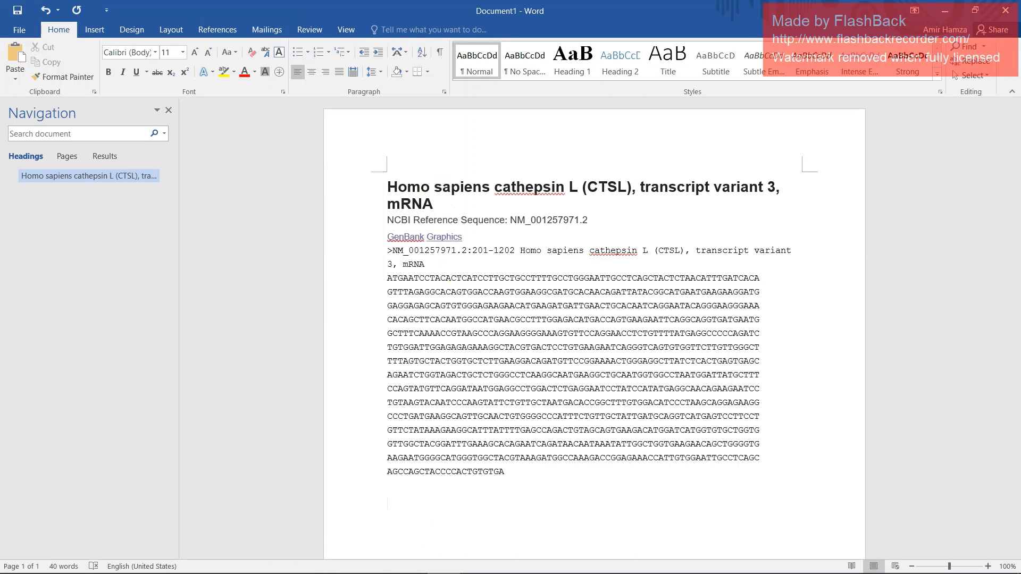
{"action": "type", "text": "Primers:"}
{"action": "key", "text": "Return"}
{"action": "type", "text": "CTSL (F)="}
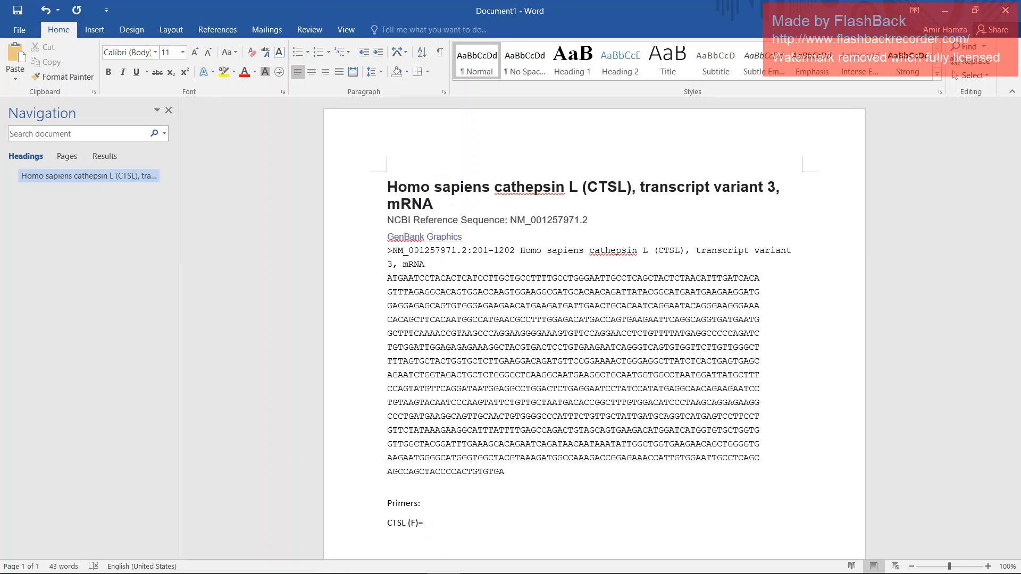
{"action": "key", "text": "Return"}
{"action": "type", "text": "CTSL (R)="}
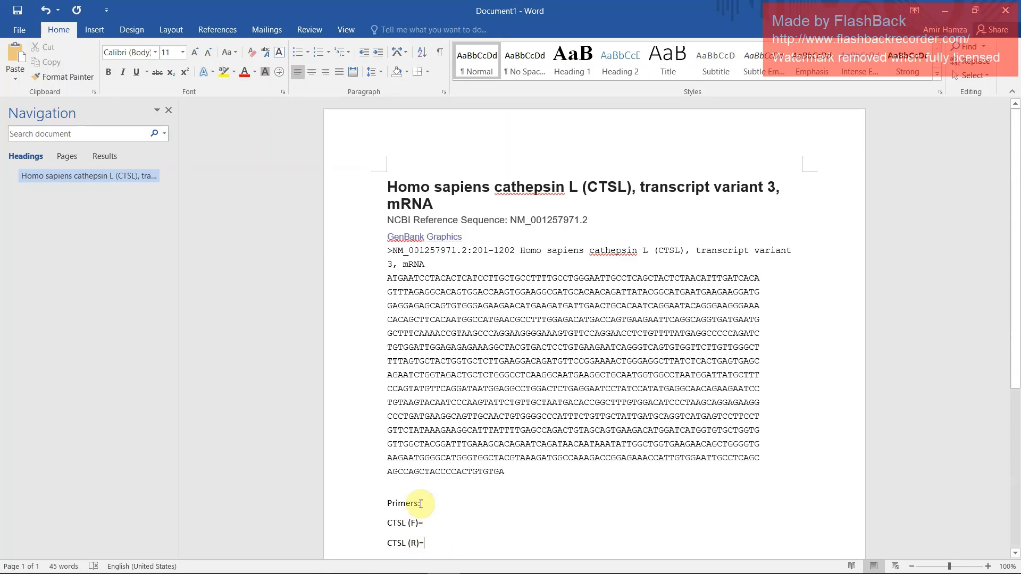
{"action": "scroll", "coordinate": [465, 497], "scroll_direction": "down", "scroll_amount": 1}
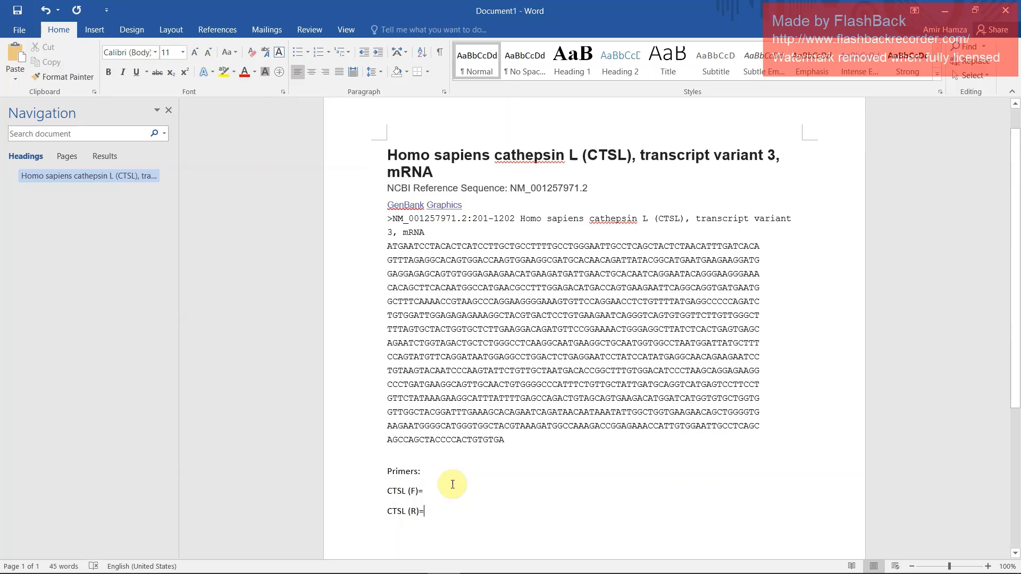
Copy the CDS's first 26 bases and paste ATGAATCCTACACTCATCCTTGCTGC after CTSL (F)=.
{"action": "left_click", "coordinate": [388, 246]}
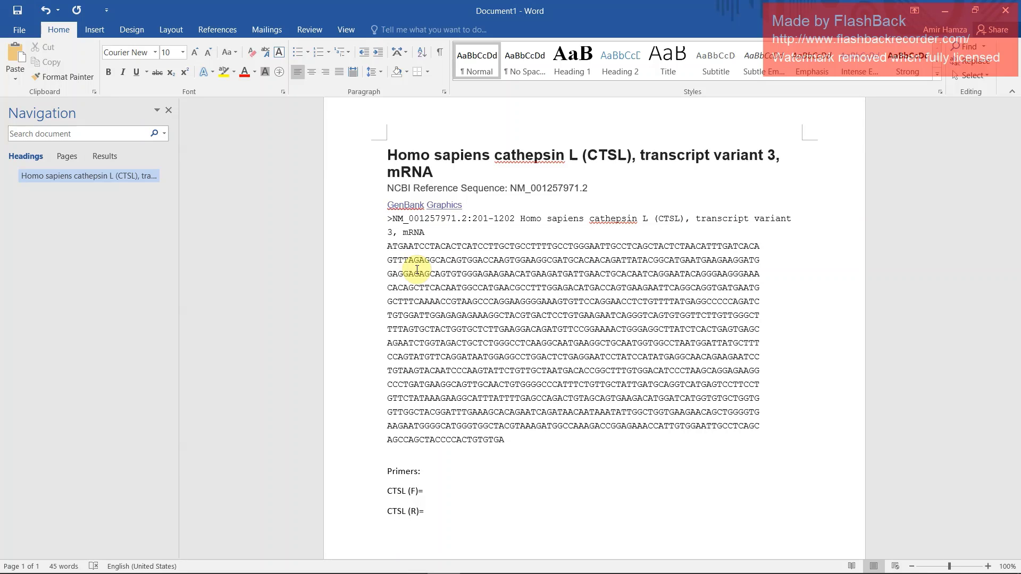
{"action": "key", "text": "shift+Right"}
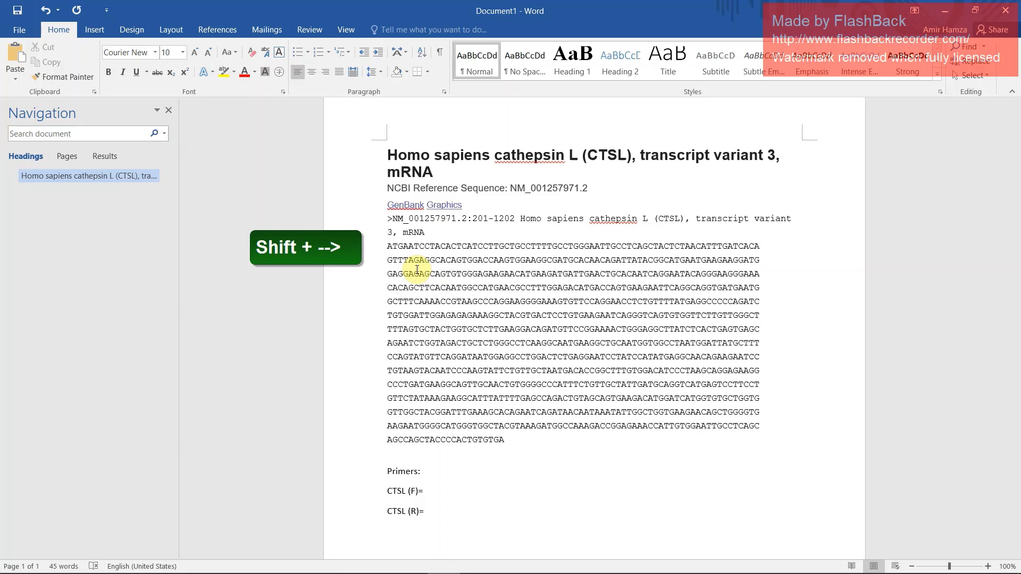
{"action": "key", "text": "shift+Right"}
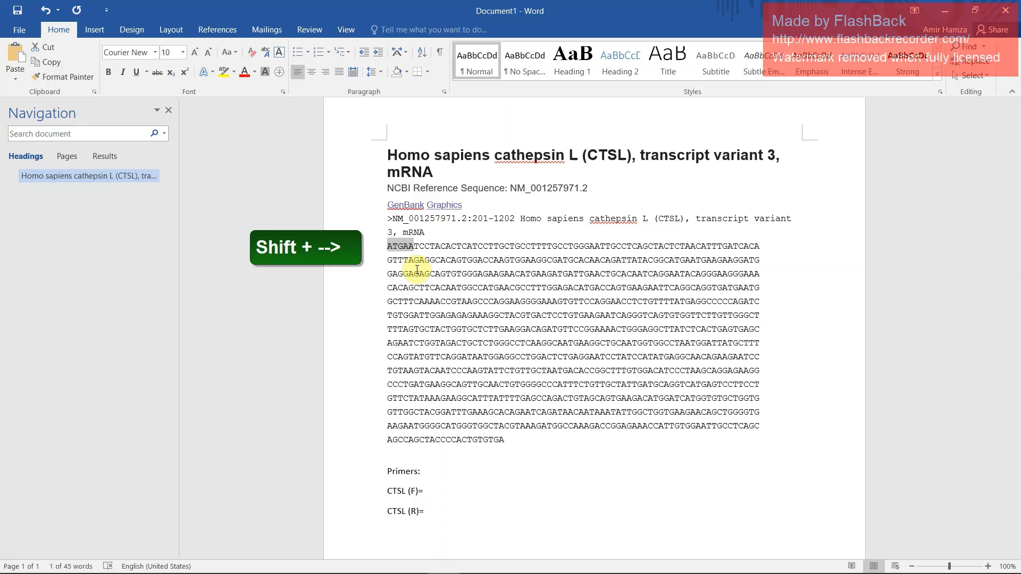
{"action": "key", "text": "shift+Right"}
{"action": "key", "text": "shift+Right"}
{"action": "key", "text": "shift+Right"}
{"action": "key", "text": "shift+Right"}
{"action": "key", "text": "shift+Right"}
{"action": "key", "text": "shift+Right"}
{"action": "key", "text": "shift+Right"}
{"action": "key", "text": "shift+Right"}
{"action": "key", "text": "shift+Right"}
{"action": "key", "text": "shift+Right"}
{"action": "key", "text": "shift+Right"}
{"action": "key", "text": "shift+Right"}
{"action": "key", "text": "shift+Right"}
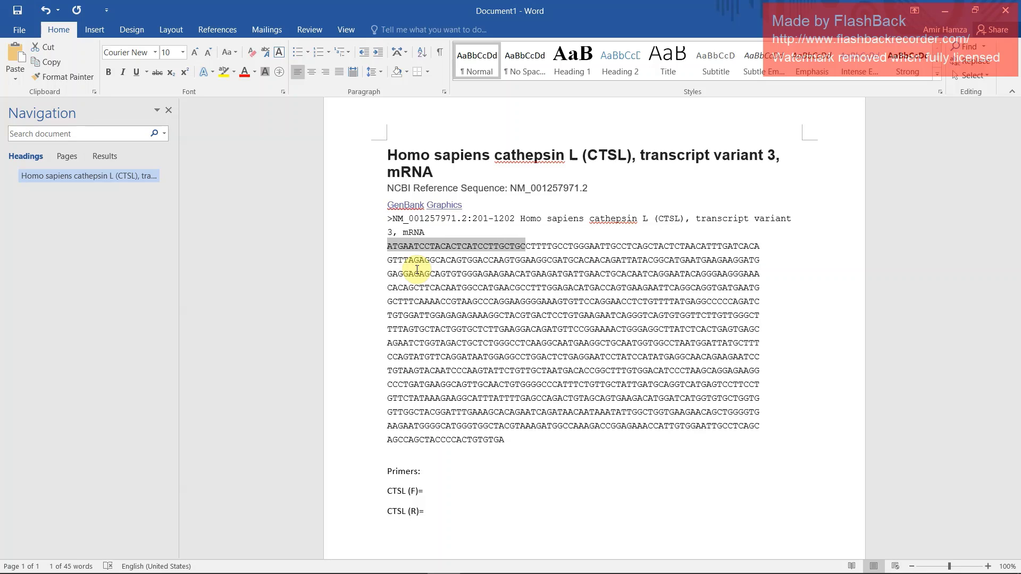
{"action": "key", "text": "ctrl+c"}
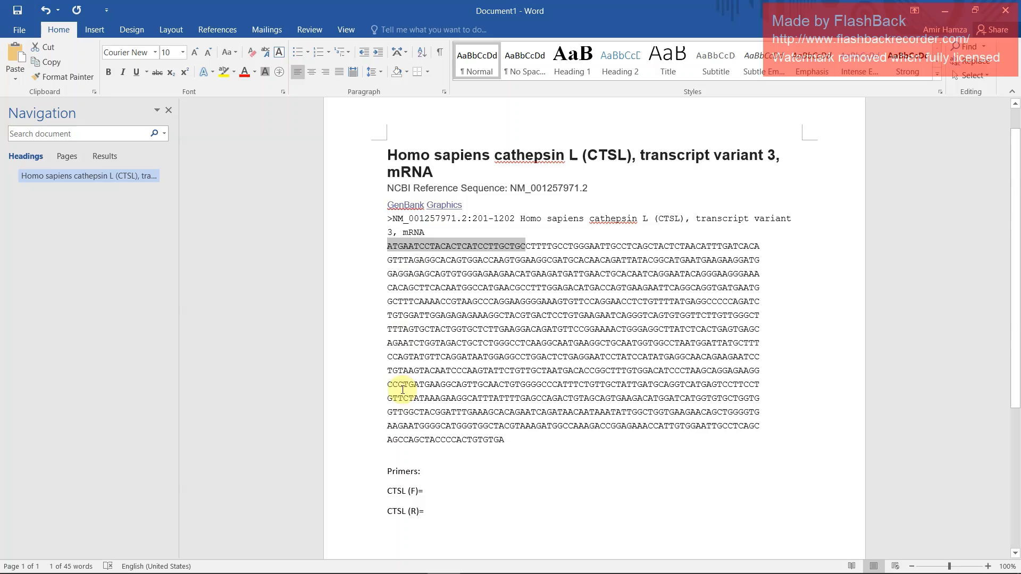
{"action": "left_click", "coordinate": [450, 494]}
{"action": "key", "text": "ctrl+v"}
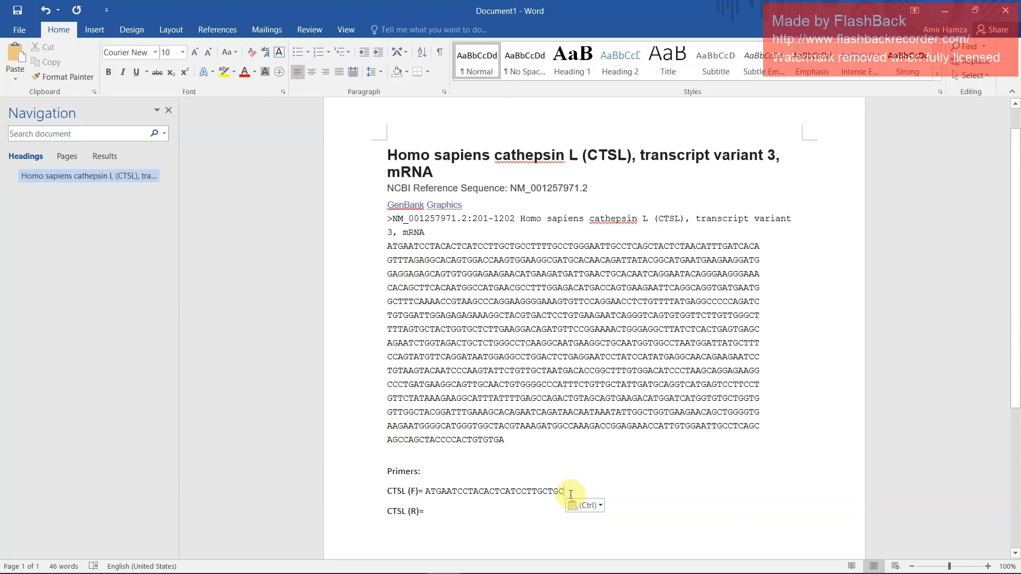
Check the forward primer's character count and delete its last three bases.
{"action": "double_click", "coordinate": [562, 491]}
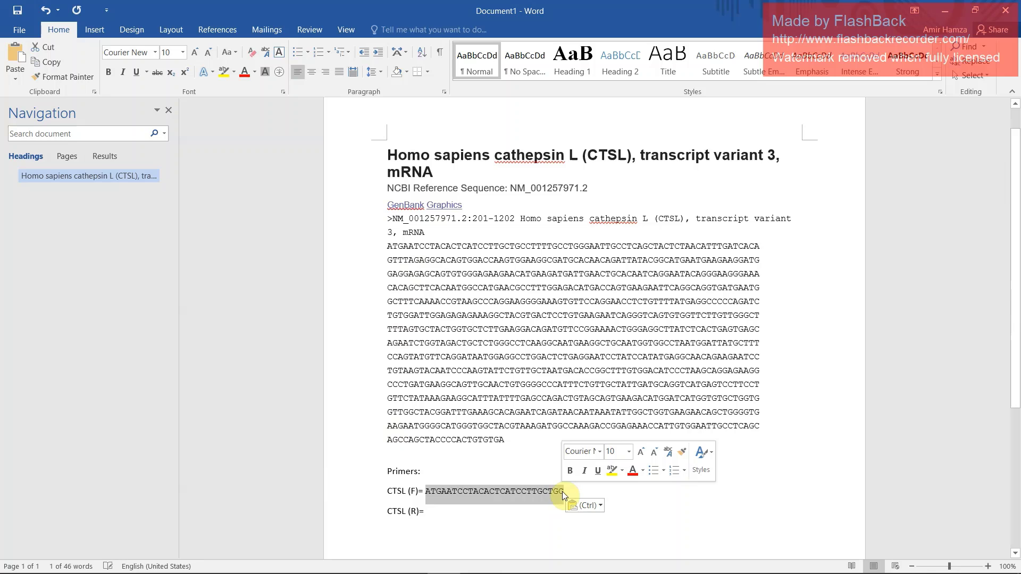
{"action": "left_click", "coordinate": [74, 566]}
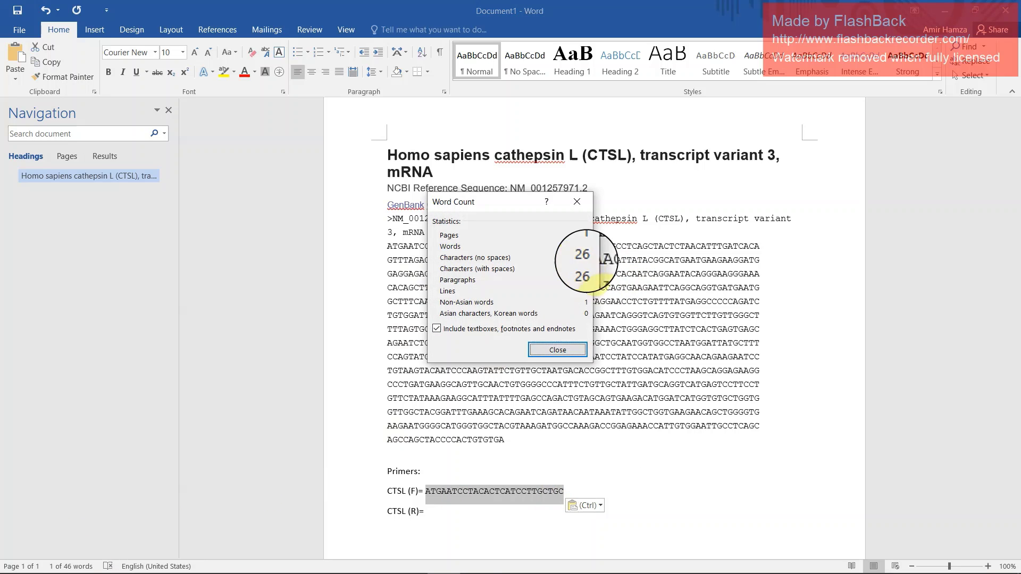
{"action": "left_click", "coordinate": [572, 351]}
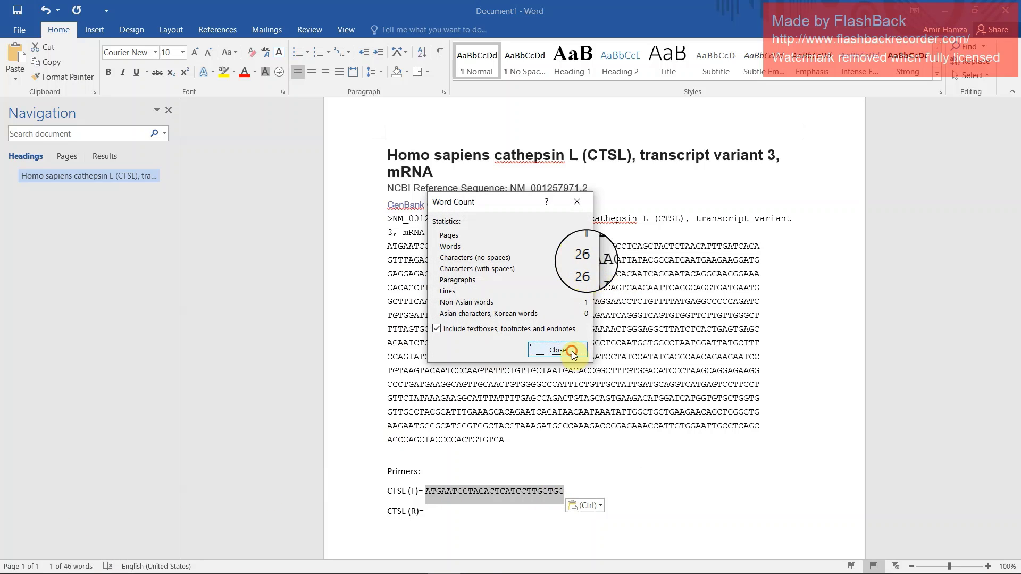
{"action": "left_click", "coordinate": [547, 488]}
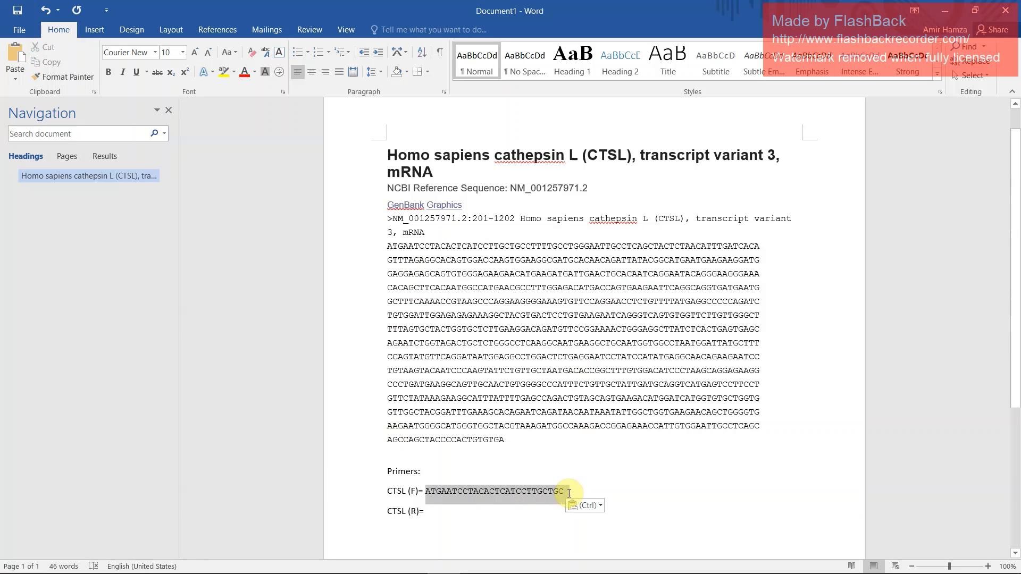
{"action": "key", "text": "BackSpace"}
{"action": "key", "text": "BackSpace"}
{"action": "key", "text": "BackSpace"}
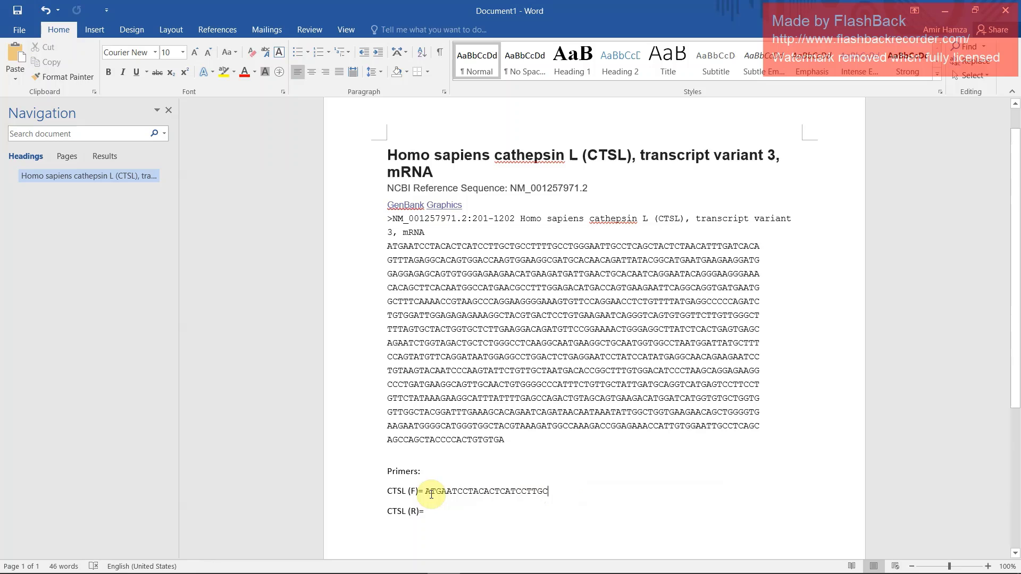
Recheck the 23-base forward primer ATGAATCCTACACTCATCCTTGC, then begin selecting the CDS's final bases.
{"action": "left_click_drag", "start_coordinate": [430, 494], "coordinate": [538, 492]}
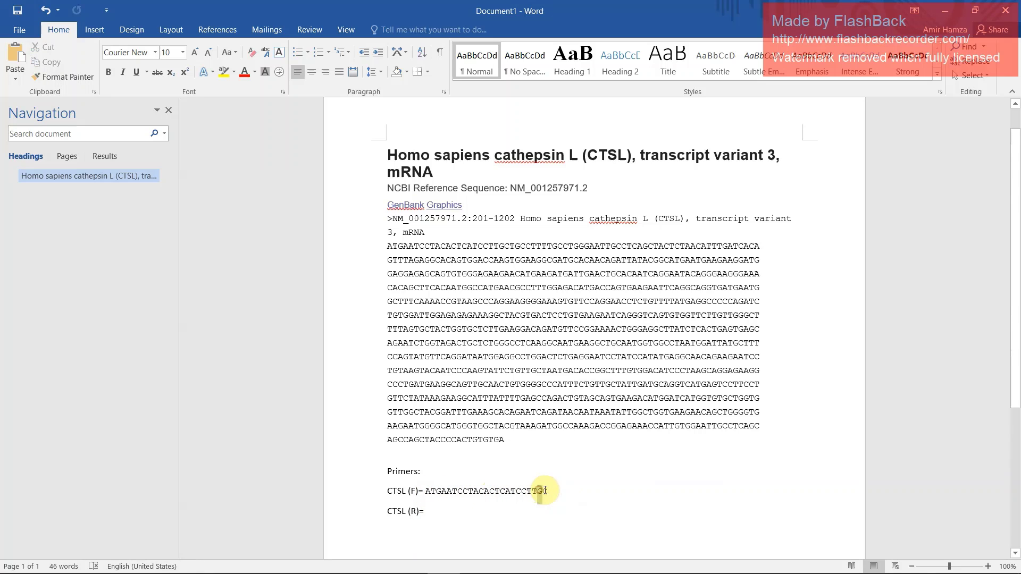
{"action": "left_click", "coordinate": [546, 491]}
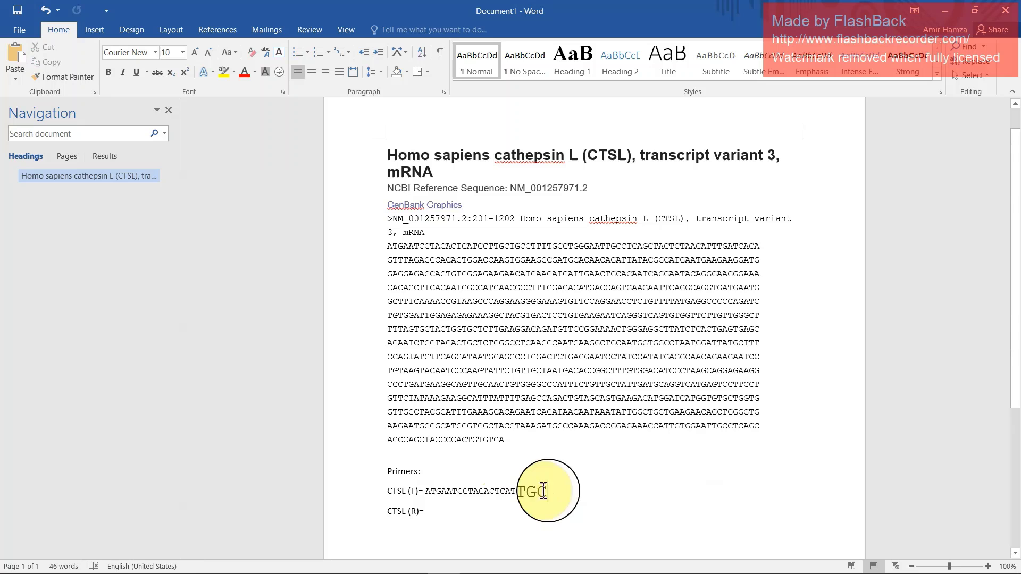
{"action": "left_click_drag", "start_coordinate": [546, 491], "coordinate": [543, 491]}
{"action": "left_click", "coordinate": [564, 495]}
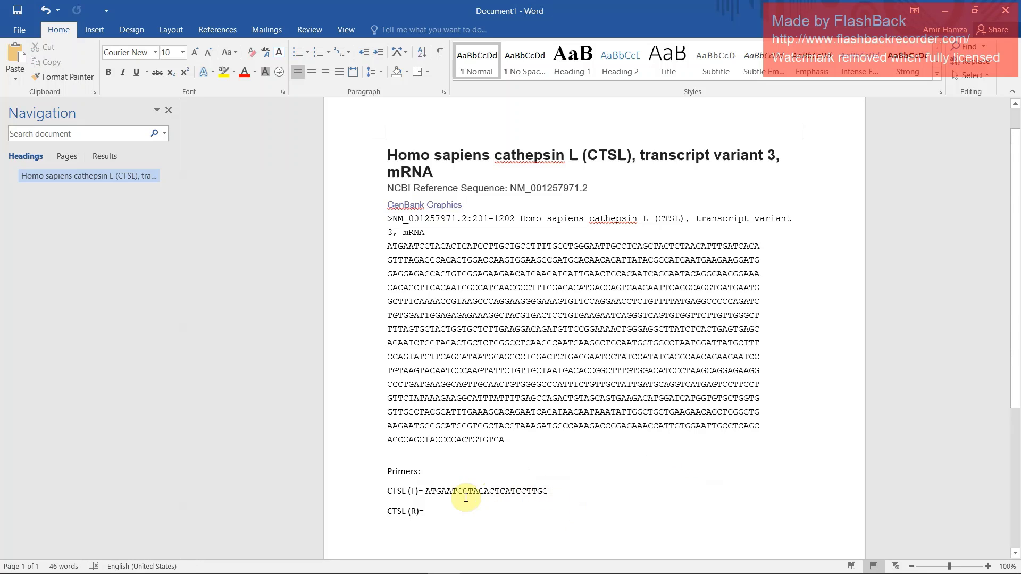
{"action": "left_click_drag", "start_coordinate": [427, 494], "coordinate": [546, 494]}
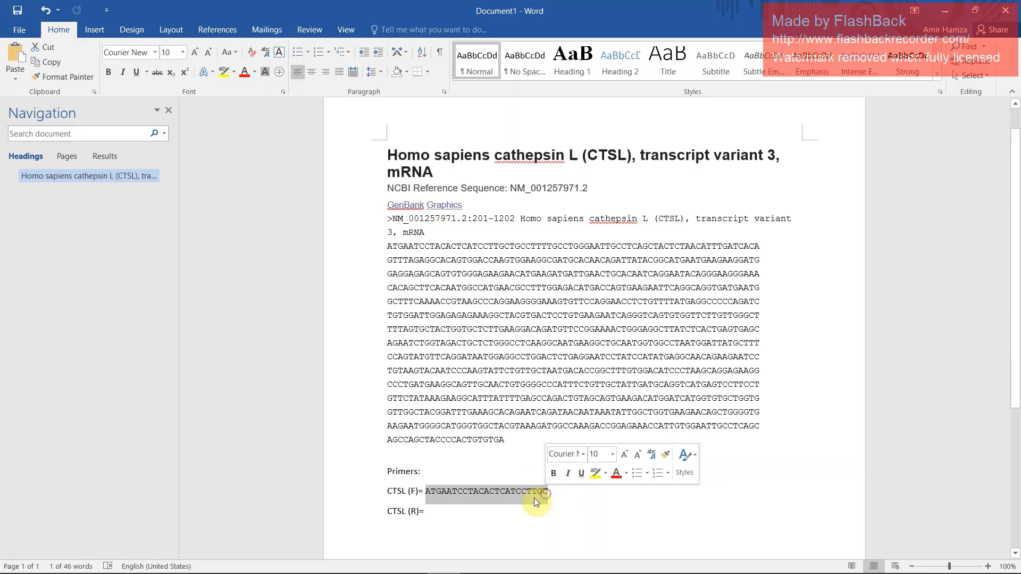
{"action": "left_click", "coordinate": [533, 496]}
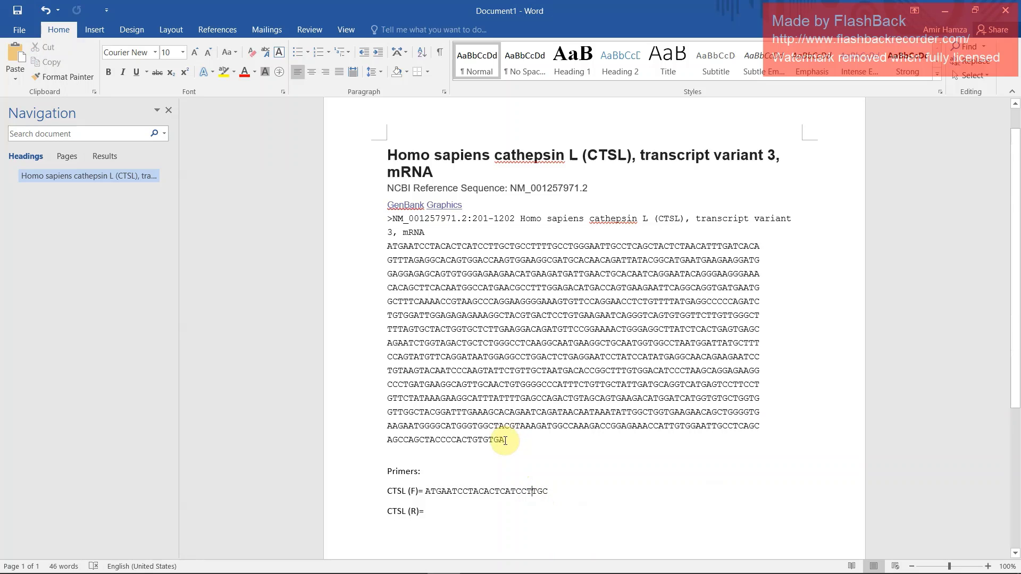
{"action": "key", "text": "shift+Left"}
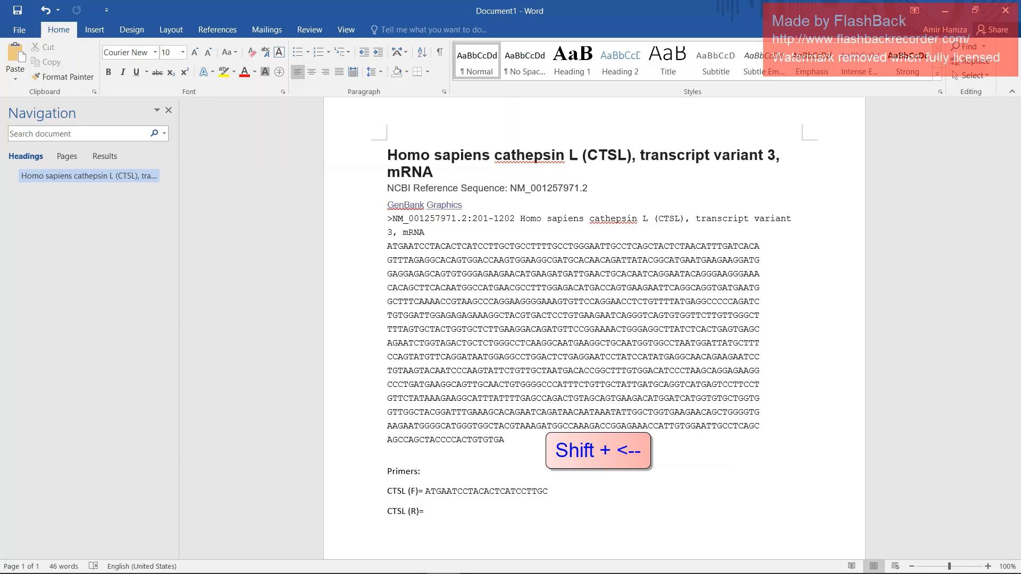
Paste the CDS's final bases onto the CTSL (R)= line, removing the stray line break.
{"action": "key", "text": "shift+Left"}
{"action": "key", "text": "shift+Left"}
{"action": "key", "text": "shift+Left"}
{"action": "key", "text": "shift+Left"}
{"action": "key", "text": "shift+Left"}
{"action": "key", "text": "shift+Left"}
{"action": "key", "text": "shift+Left"}
{"action": "key", "text": "shift+Left"}
{"action": "key", "text": "shift+Left"}
{"action": "key", "text": "shift+Left"}
{"action": "key", "text": "shift+Left"}
{"action": "key", "text": "shift+Left"}
{"action": "key", "text": "shift+Left"}
{"action": "key", "text": "shift+Left"}
{"action": "key", "text": "shift+Left"}
{"action": "key", "text": "shift+Left"}
{"action": "key", "text": "shift+Left"}
{"action": "key", "text": "shift+Left"}
{"action": "key", "text": "shift+Left"}
{"action": "key", "text": "shift+Left"}
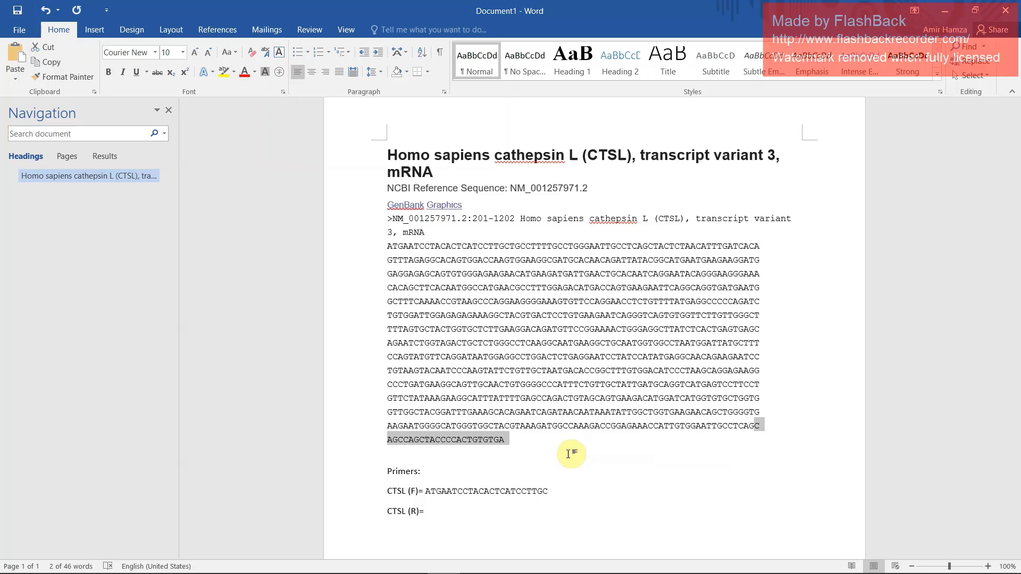
{"action": "left_click", "coordinate": [479, 509]}
{"action": "key", "text": "ctrl+v"}
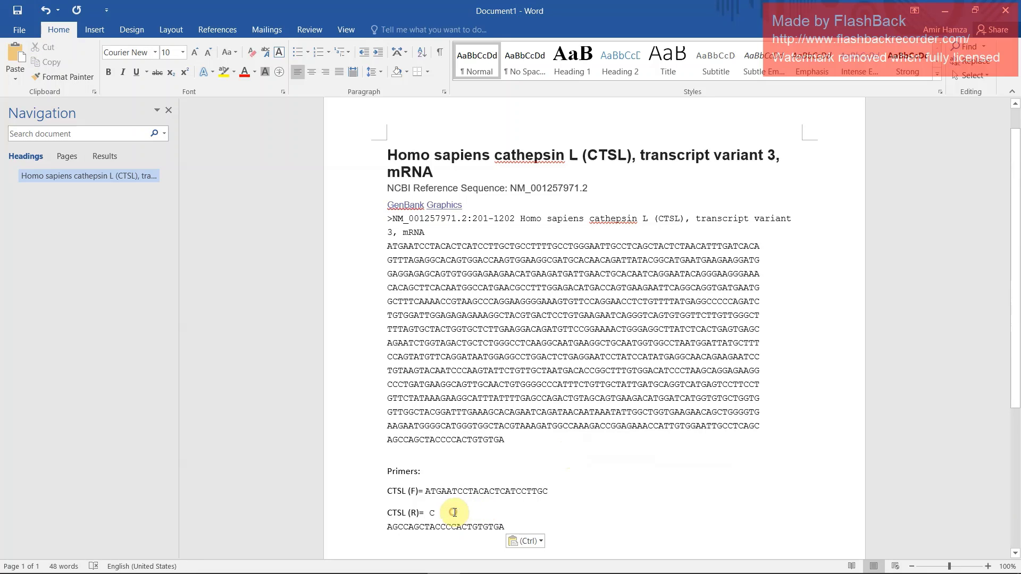
{"action": "left_click", "coordinate": [451, 512]}
{"action": "key", "text": "Delete"}
Confirm CAGCCAGCTACCCCACTGTGTGA is 23 characters and copy it.
{"action": "double_click", "coordinate": [457, 512]}
{"action": "left_click", "coordinate": [64, 566]}
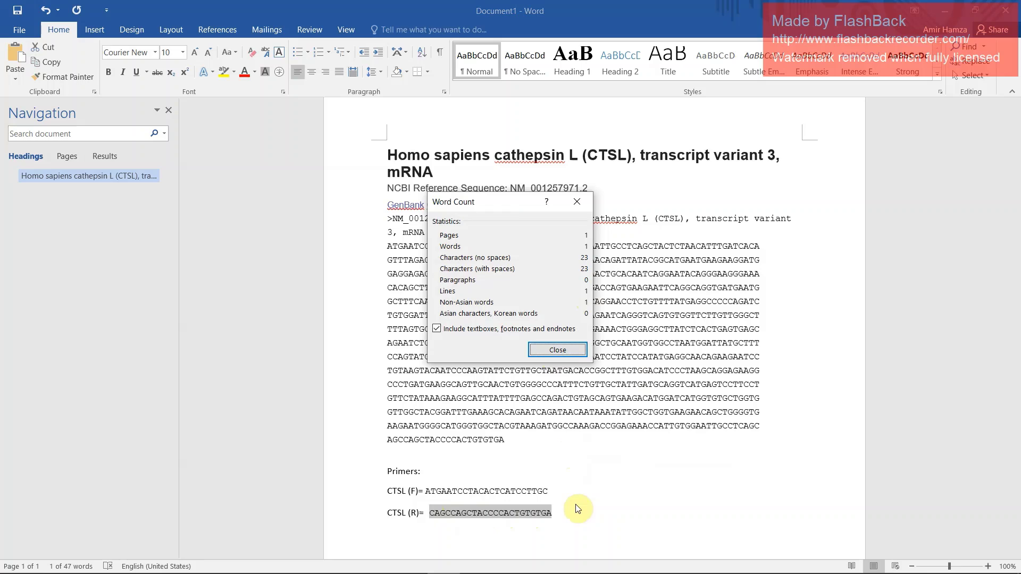
{"action": "key", "text": "Escape"}
{"action": "left_click", "coordinate": [435, 515]}
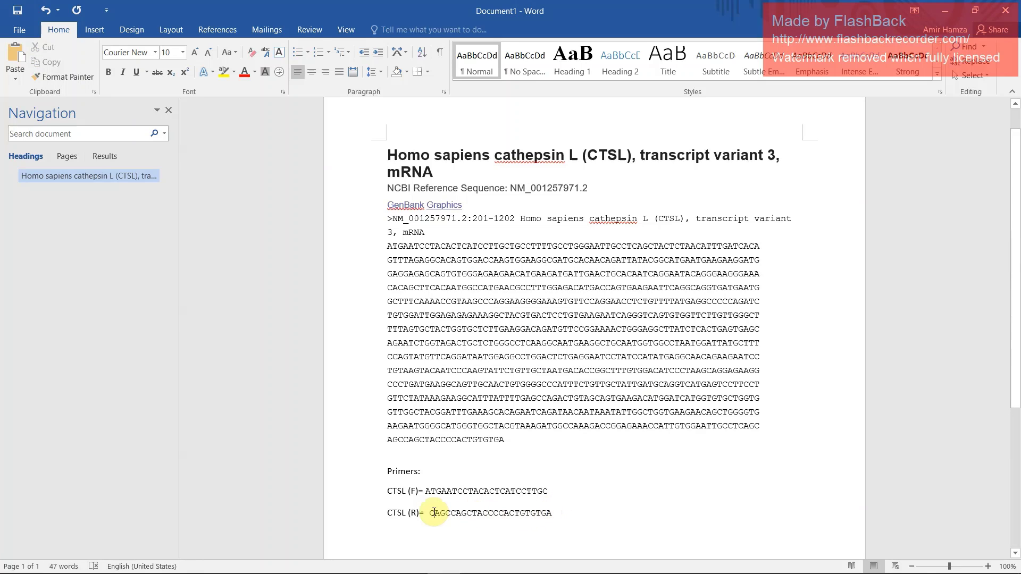
{"action": "left_click_drag", "start_coordinate": [551, 514], "coordinate": [423, 514]}
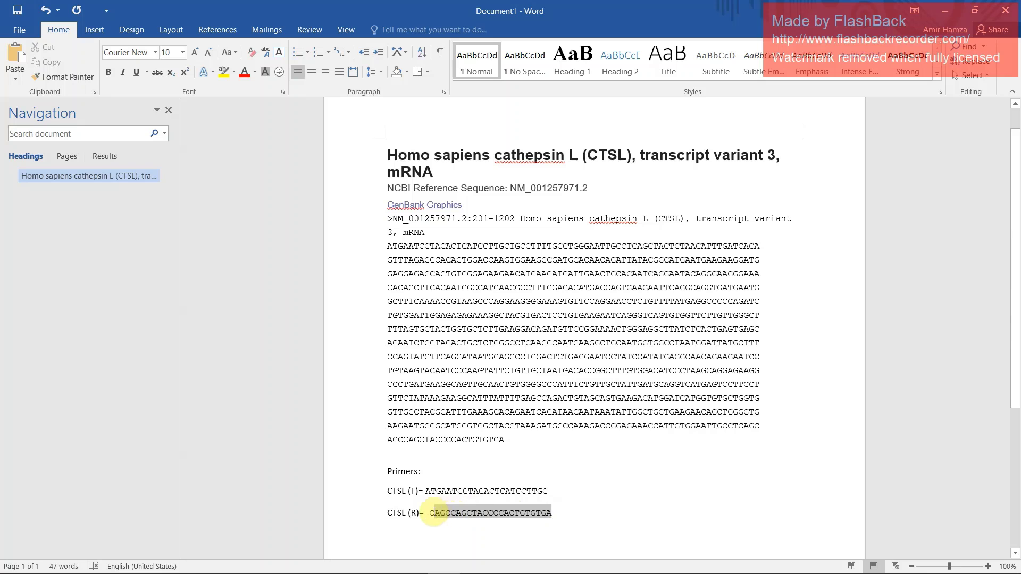
{"action": "right_click", "coordinate": [465, 512]}
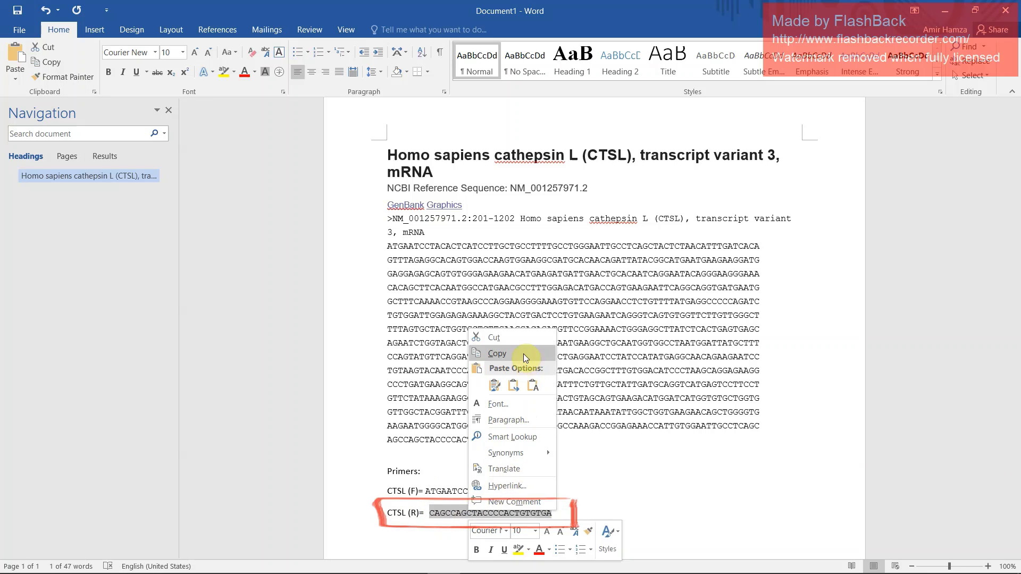
{"action": "left_click", "coordinate": [474, 353]}
Google "reverse complement" in a new Chrome tab and open the Bioinformatics.org tool.
{"action": "left_click", "coordinate": [251, 563]}
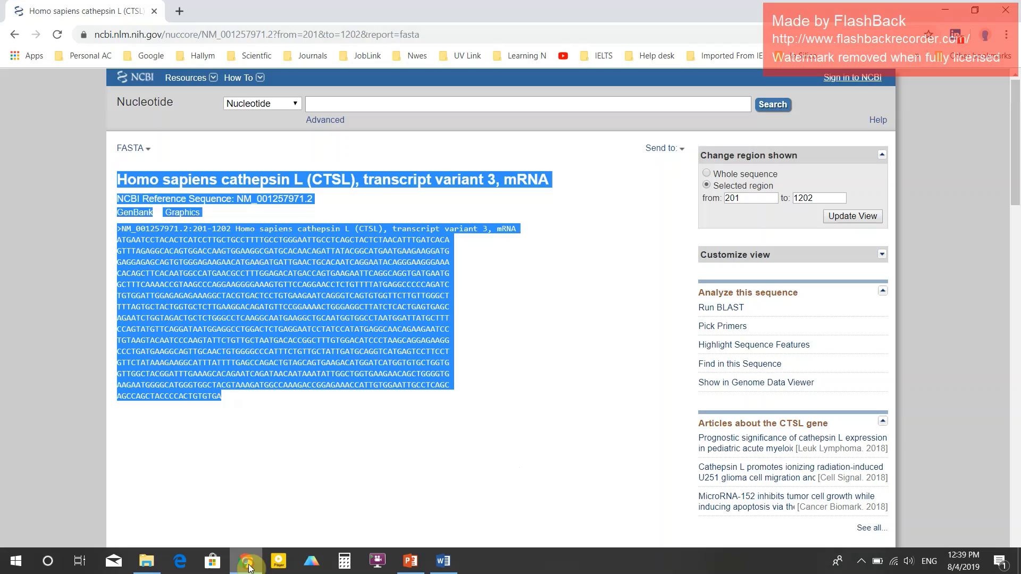
{"action": "key", "text": "ctrl+t"}
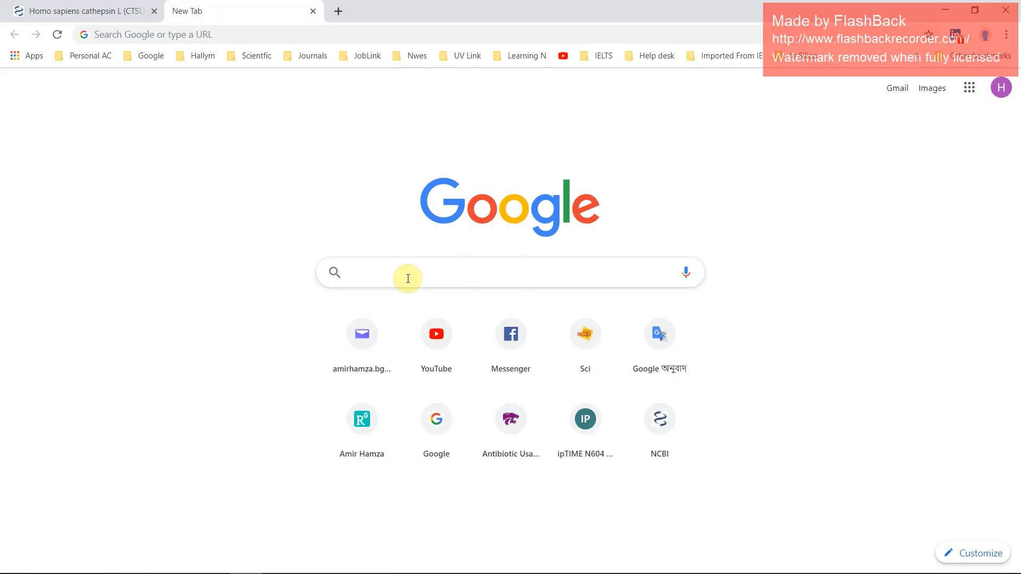
{"action": "type", "text": "revers"}
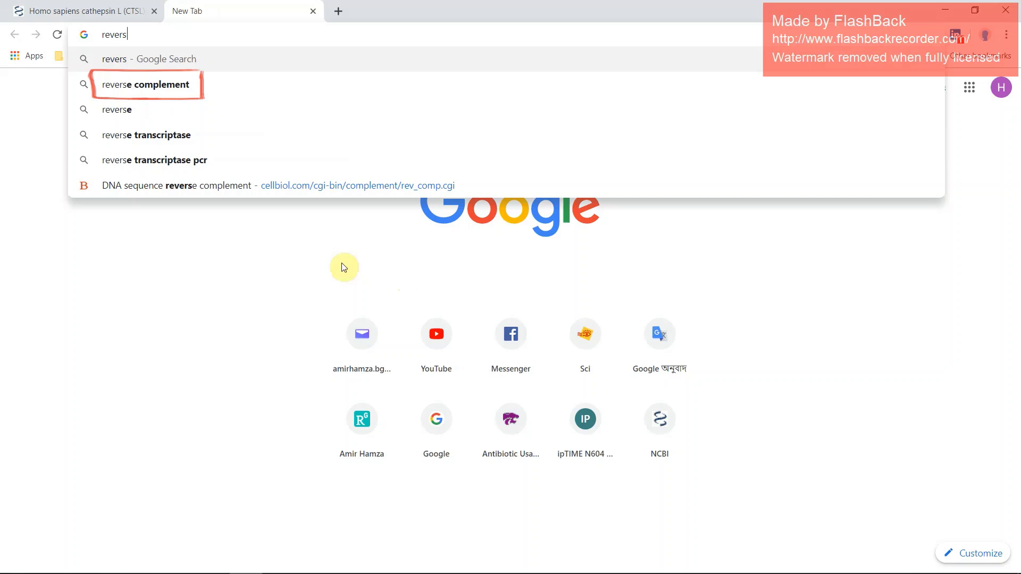
{"action": "left_click", "coordinate": [198, 85]}
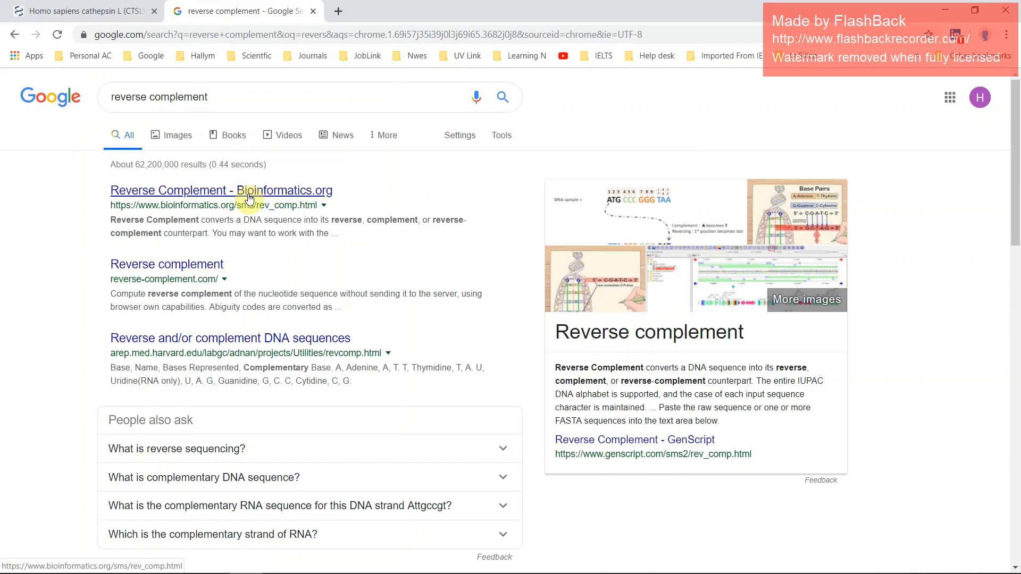
{"action": "left_click", "coordinate": [248, 193]}
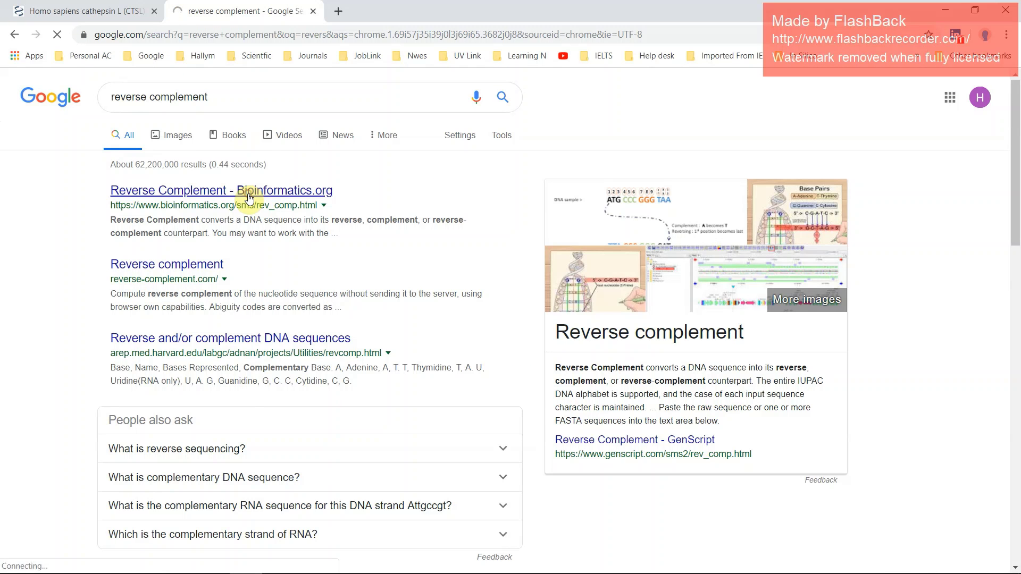
Reverse-complement the pasted 23 bases and select the result TCACACAGTGGGGTAGCTGGCTG.
{"action": "left_click", "coordinate": [148, 245]}
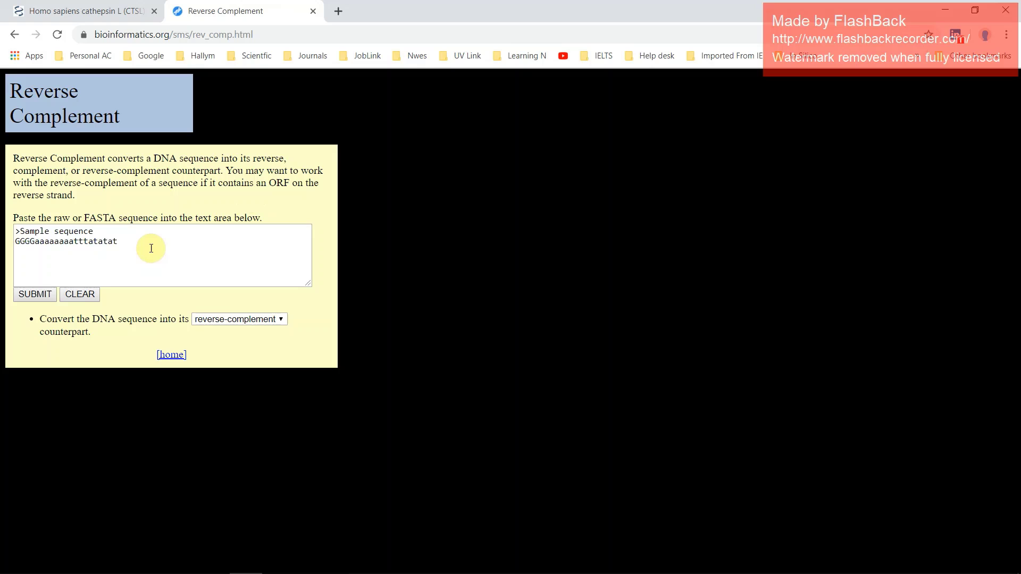
{"action": "key", "text": "ctrl+a"}
{"action": "key", "text": "ctrl+v"}
{"action": "left_click", "coordinate": [33, 295]}
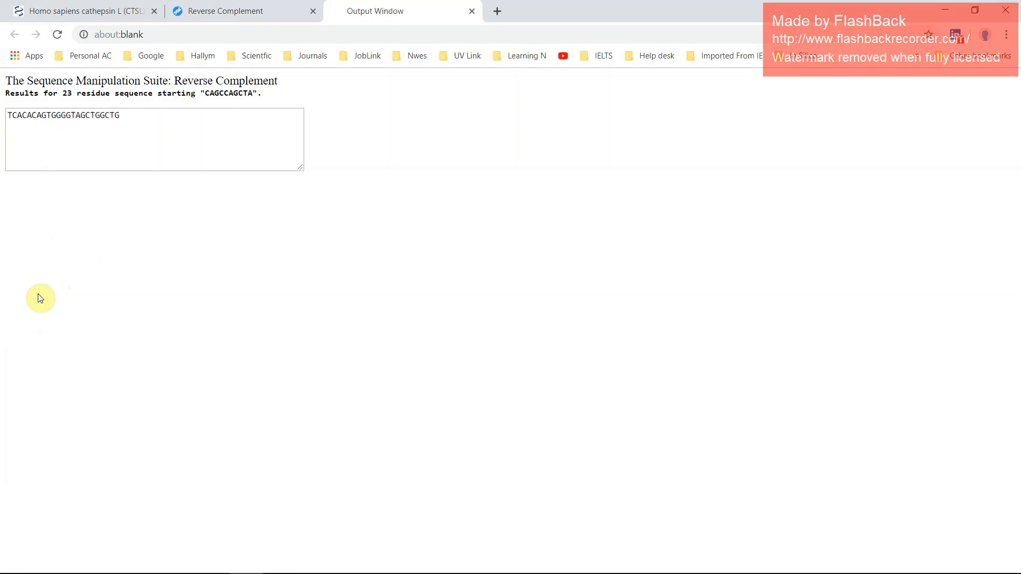
{"action": "left_click_drag", "start_coordinate": [121, 115], "coordinate": [17, 121]}
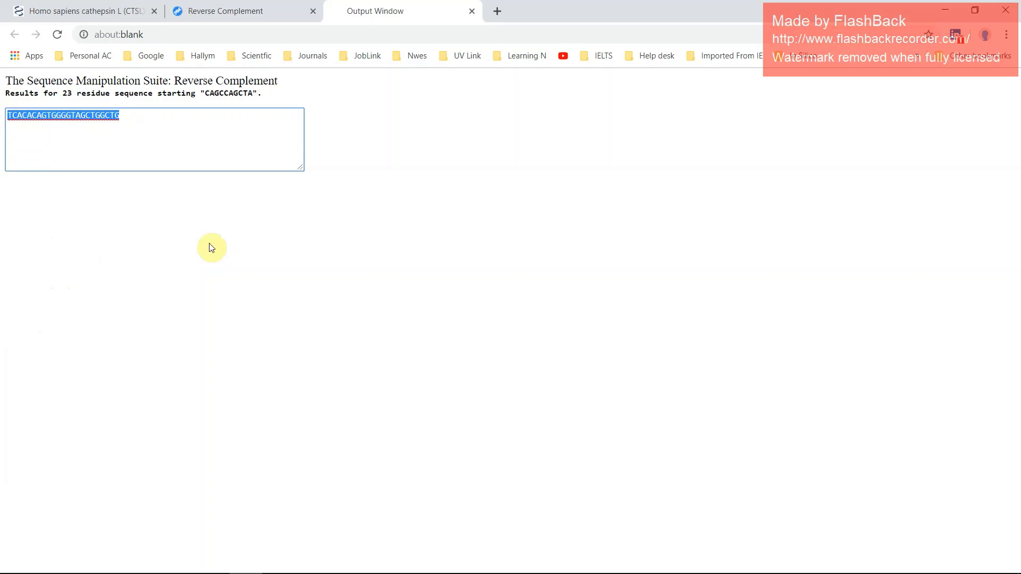
Paste the reverse complement TCACACAGTGGGGTAGCTGGCTG as the CTSL (R) primer in Word.
{"action": "mouse_move", "coordinate": [263, 572]}
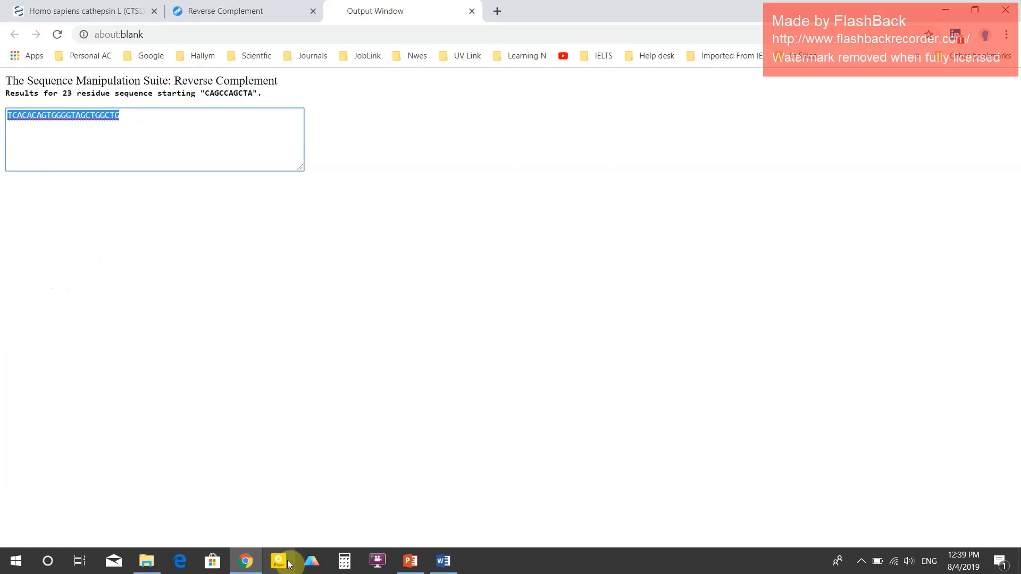
{"action": "left_click", "coordinate": [443, 561]}
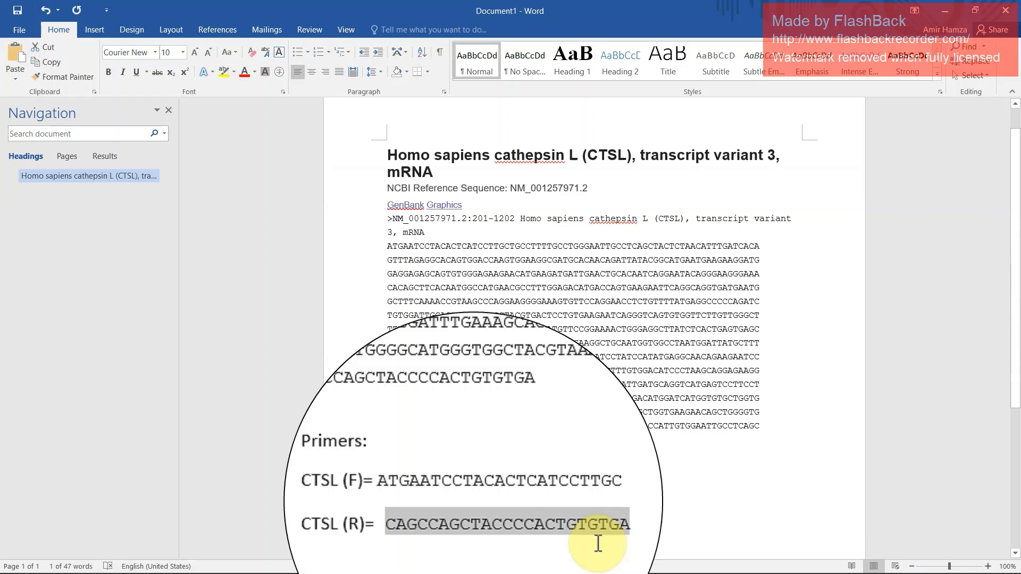
{"action": "key", "text": "ctrl+v"}
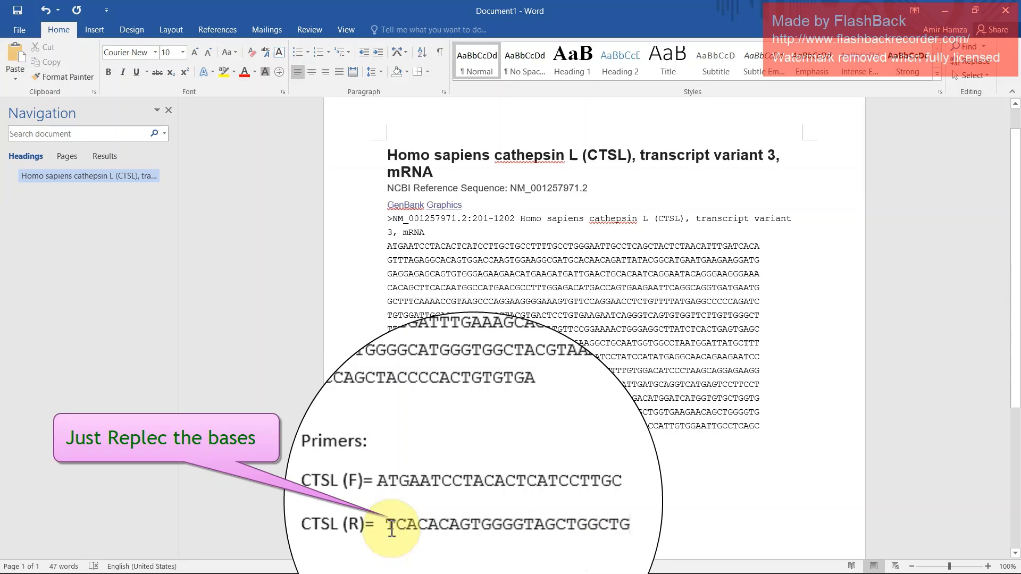
Select the whole CTSL coding sequence and copy it.
{"action": "left_click", "coordinate": [378, 480]}
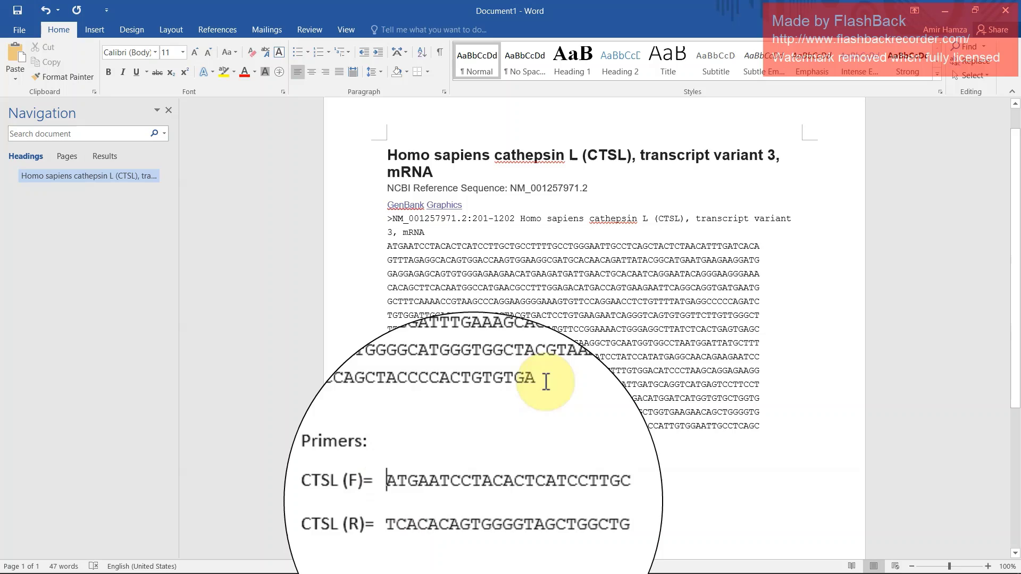
{"action": "left_click", "coordinate": [502, 441]}
{"action": "left_click_drag", "start_coordinate": [502, 440], "coordinate": [501, 280]}
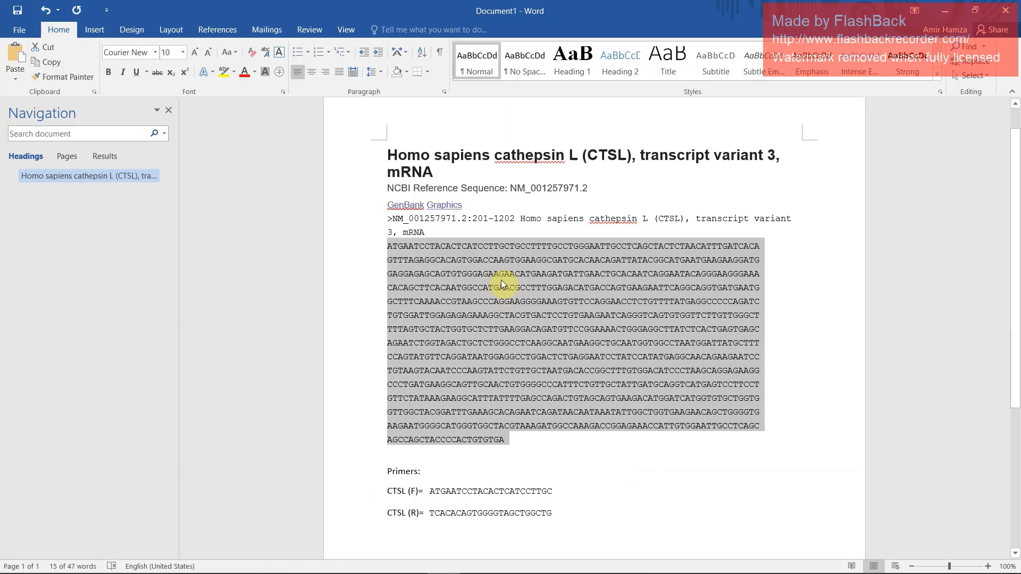
{"action": "right_click", "coordinate": [500, 263]}
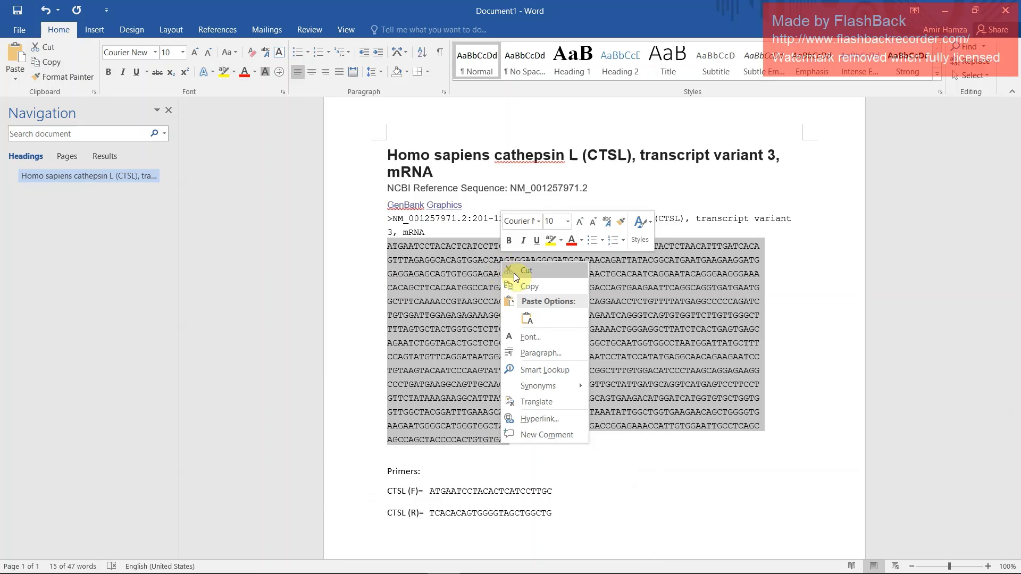
{"action": "left_click", "coordinate": [524, 286]}
Search Google for a restriction site finder in a new Chrome tab and open NEBcutter V2.0.
{"action": "mouse_move", "coordinate": [137, 553]}
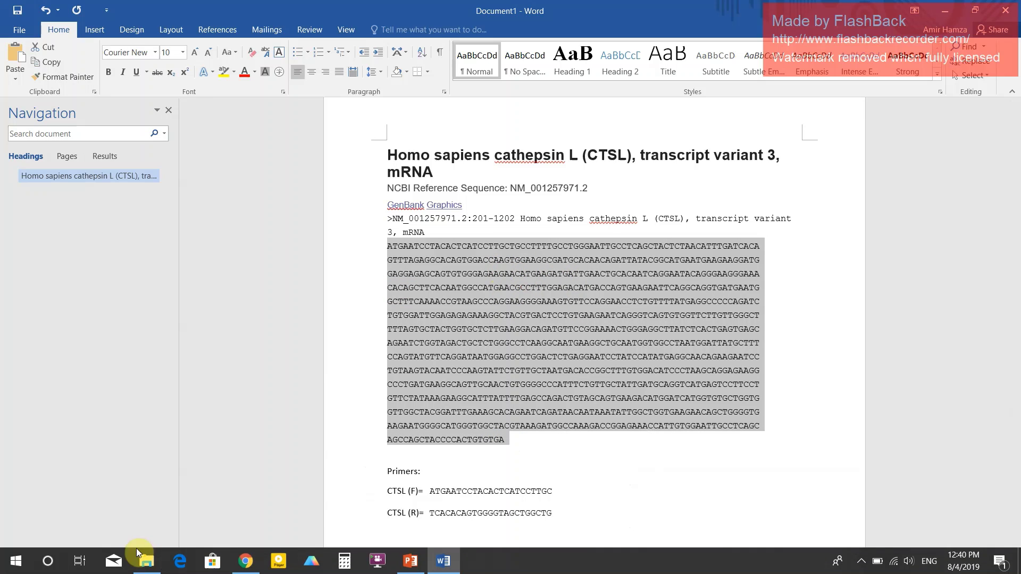
{"action": "left_click", "coordinate": [245, 561]}
{"action": "left_click", "coordinate": [493, 16]}
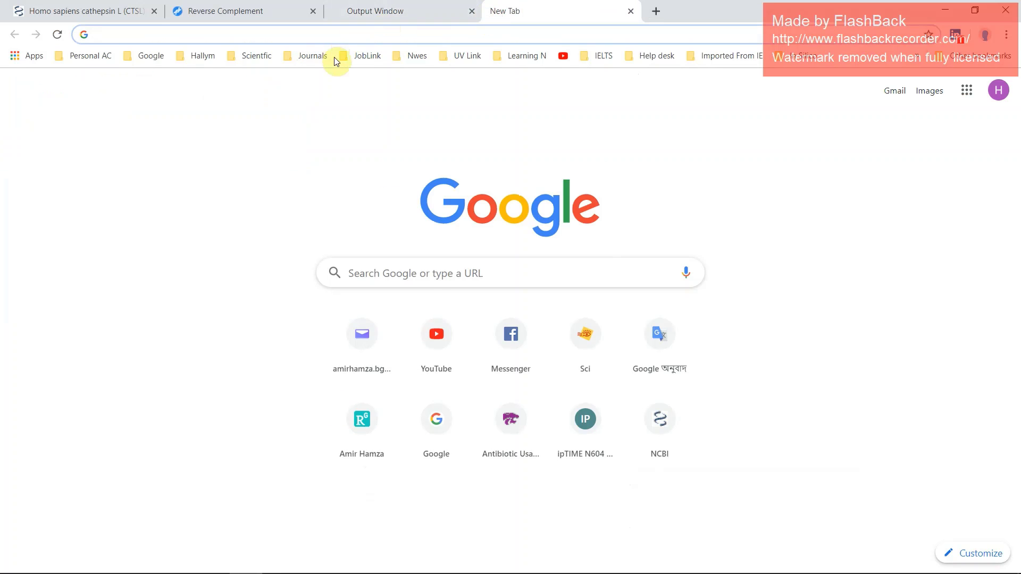
{"action": "left_click", "coordinate": [447, 274]}
{"action": "type", "text": "r"}
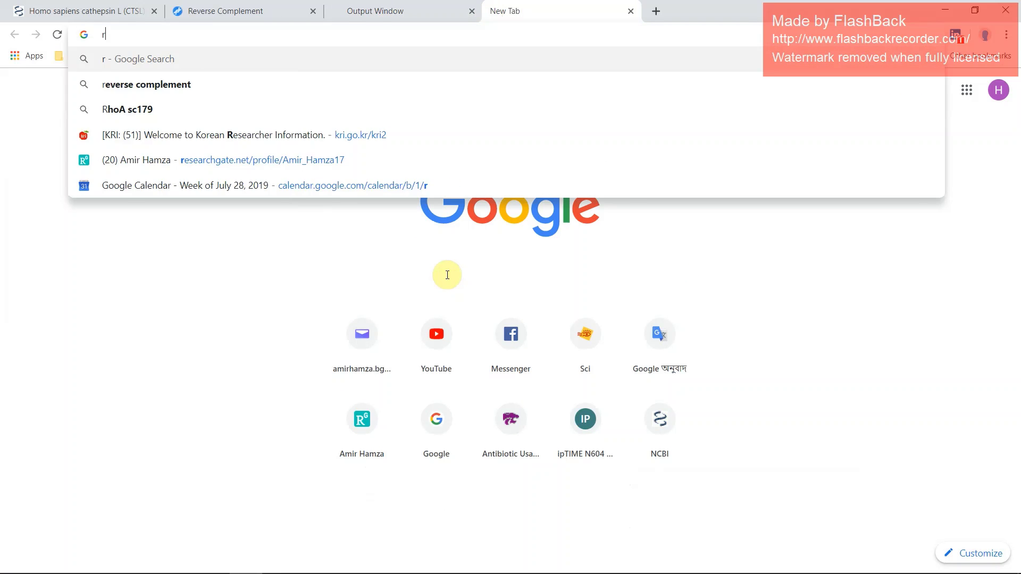
{"action": "type", "text": "estriction site"}
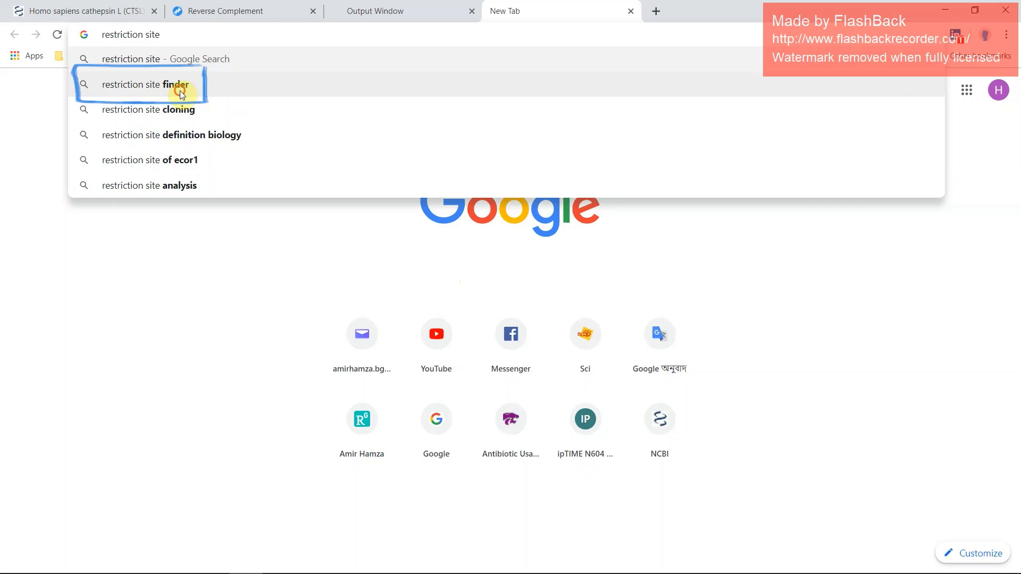
{"action": "left_click", "coordinate": [178, 84]}
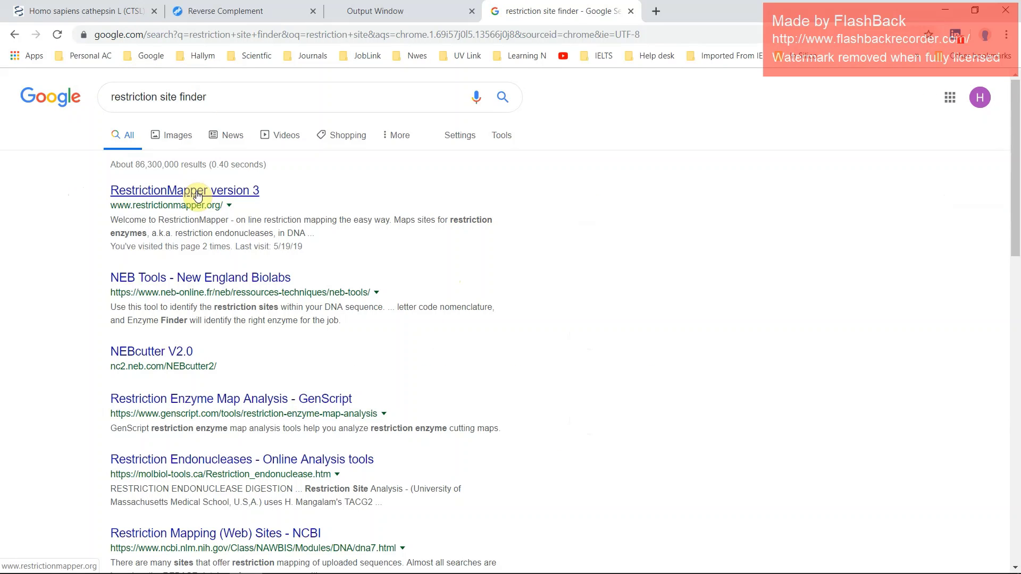
{"action": "left_click", "coordinate": [164, 354]}
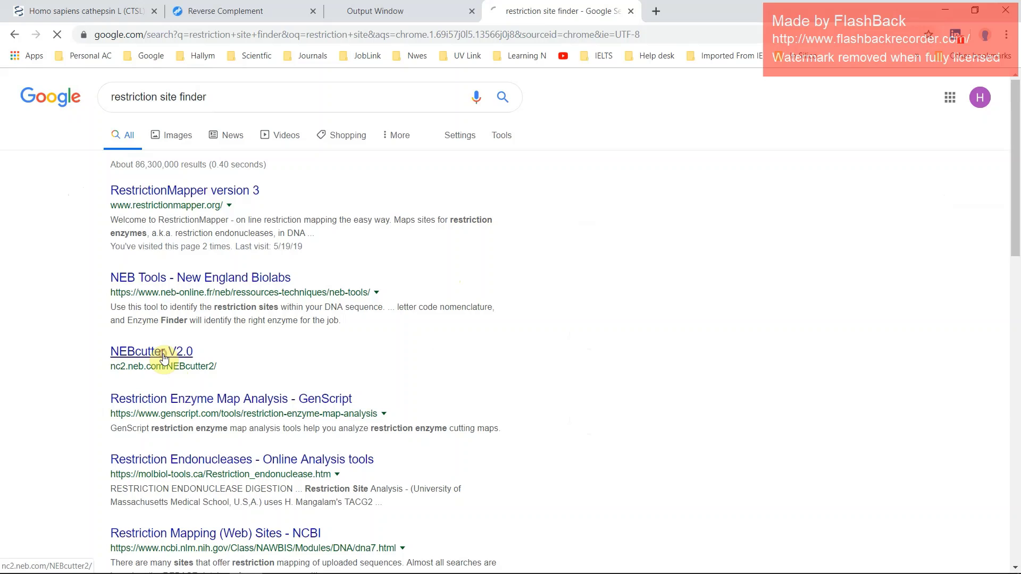
Paste the CTSL sequence into NEBcutter V2.0 and submit it for restriction analysis.
{"action": "left_click", "coordinate": [507, 294]}
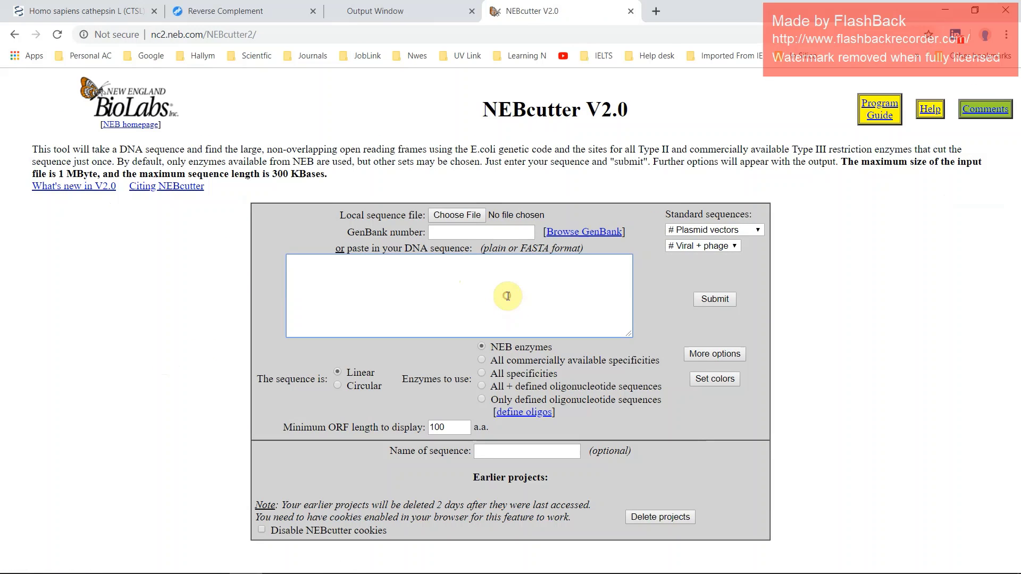
{"action": "key", "text": "ctrl+v"}
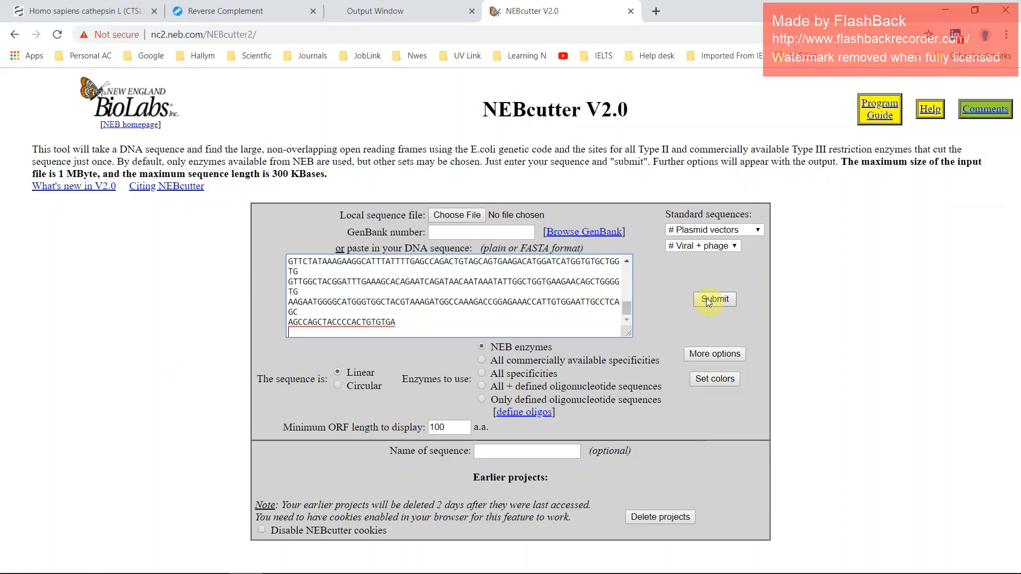
{"action": "left_click", "coordinate": [703, 298]}
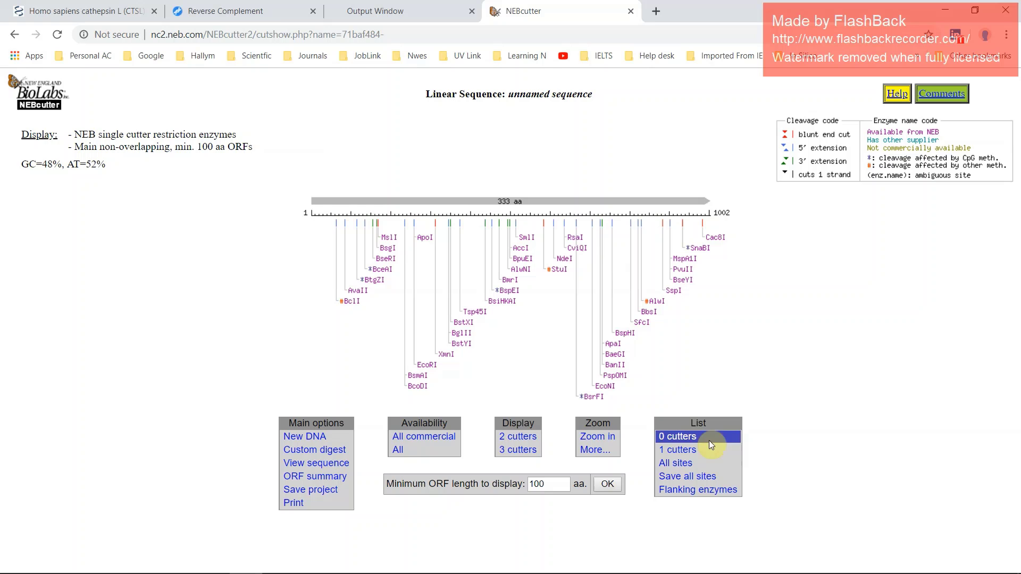
List the 0-cutter enzymes and browse the 129 enzymes that don't cut CTSL.
{"action": "left_click", "coordinate": [671, 438]}
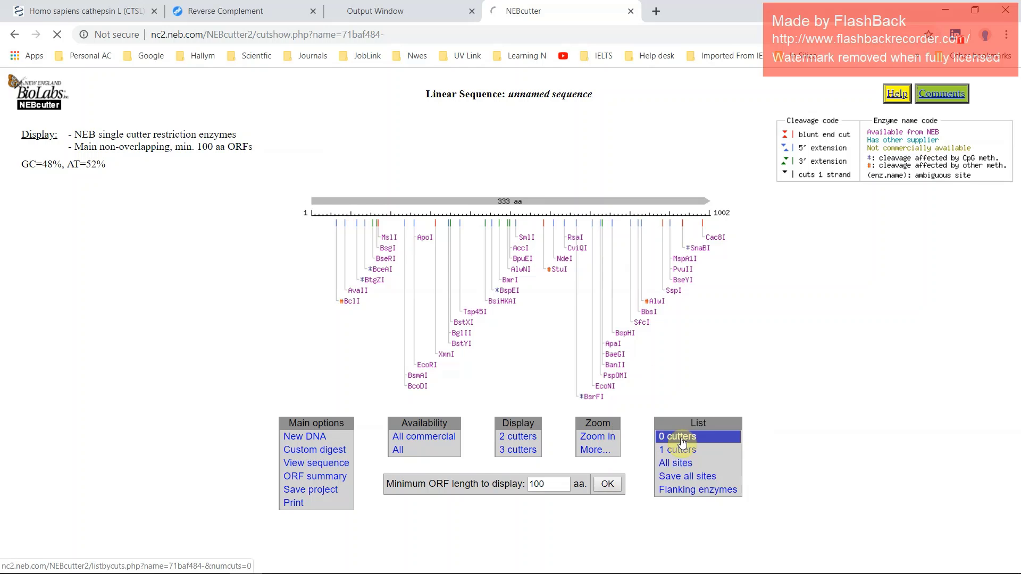
{"action": "scroll", "coordinate": [541, 219], "scroll_direction": "down", "scroll_amount": 6}
{"action": "scroll", "coordinate": [543, 227], "scroll_direction": "down", "scroll_amount": 20}
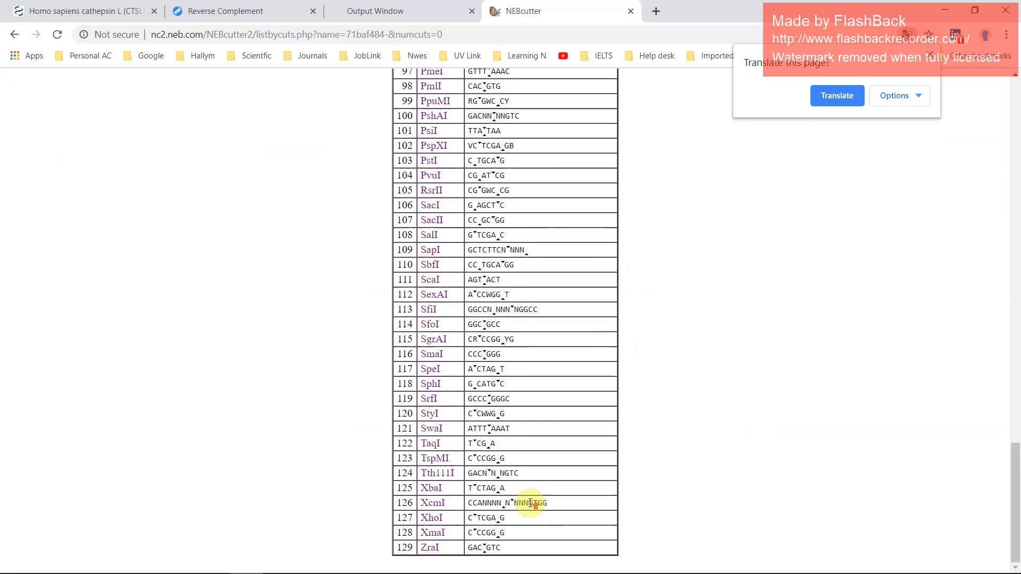
{"action": "scroll", "coordinate": [528, 494], "scroll_direction": "up", "scroll_amount": 20}
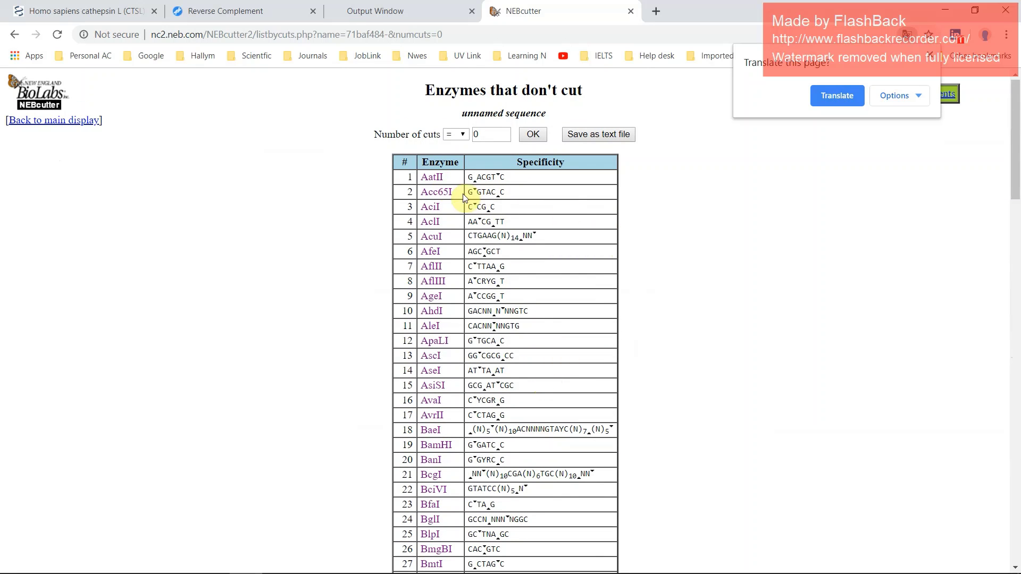
{"action": "scroll", "coordinate": [461, 301], "scroll_direction": "down", "scroll_amount": 3}
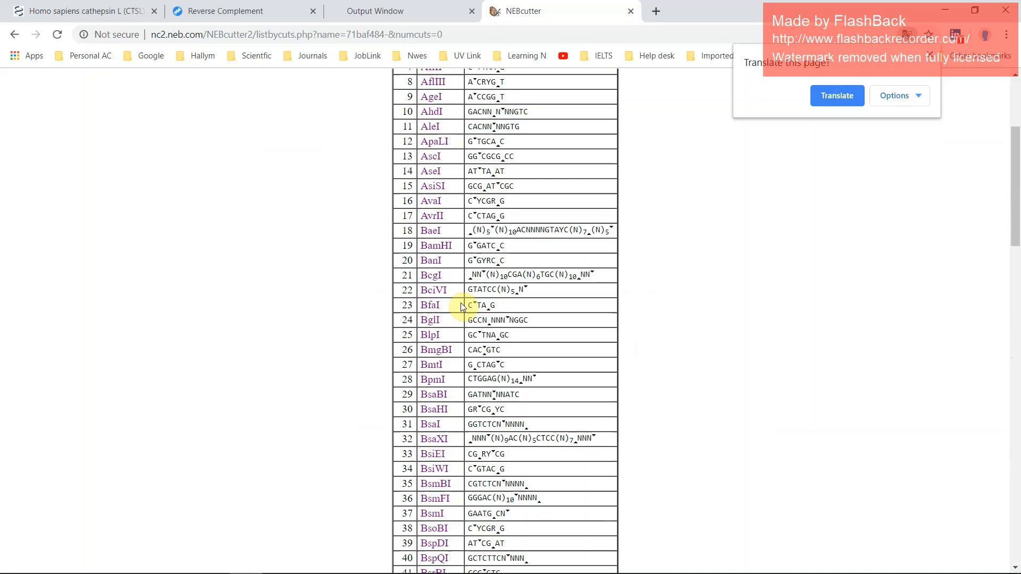
{"action": "left_click", "coordinate": [410, 561]}
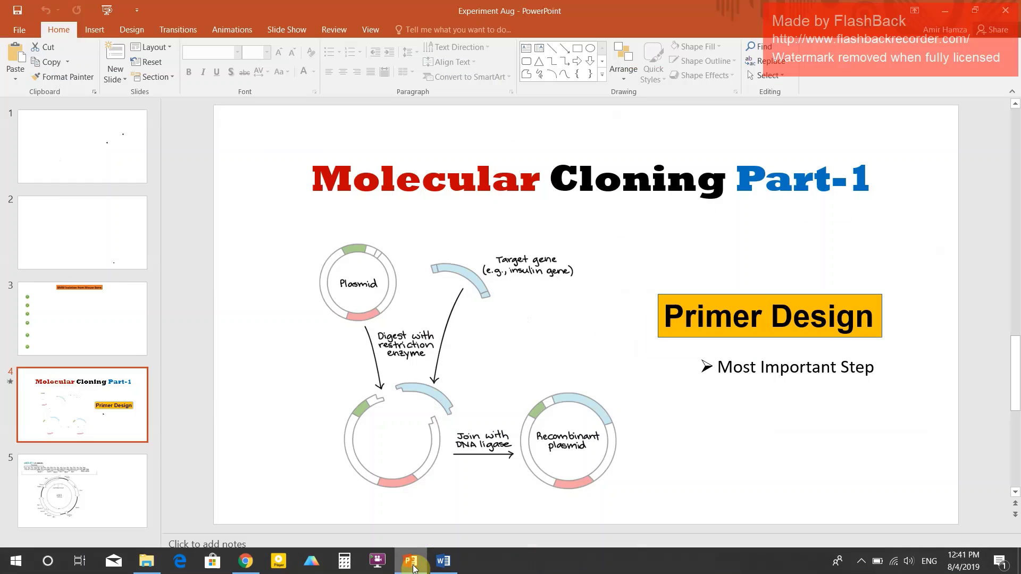
Present slide 5, the pGEX-4T-1 plasmid map, full screen to check its BamHI cloning site.
{"action": "left_click", "coordinate": [85, 491]}
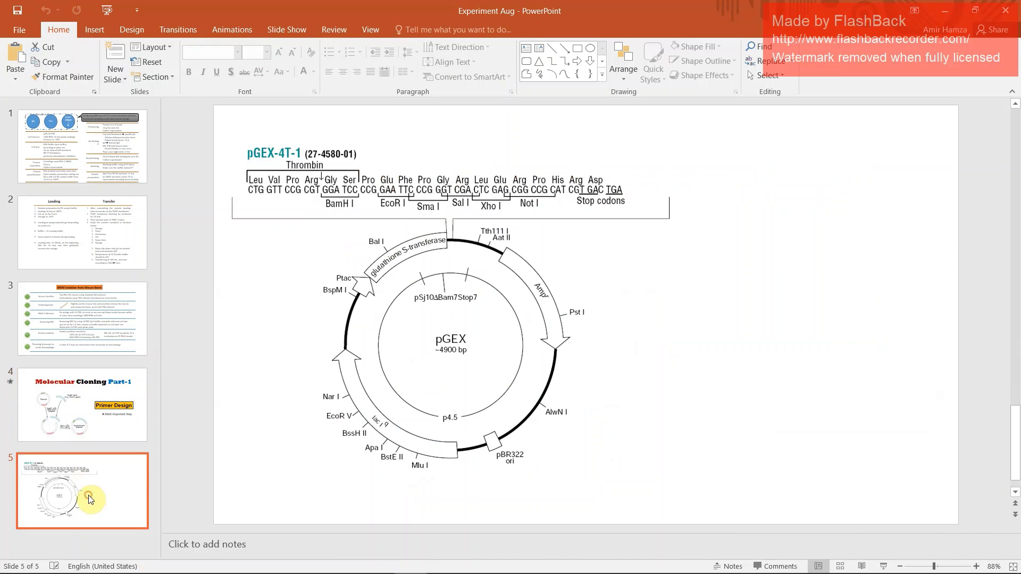
{"action": "left_click", "coordinate": [883, 566]}
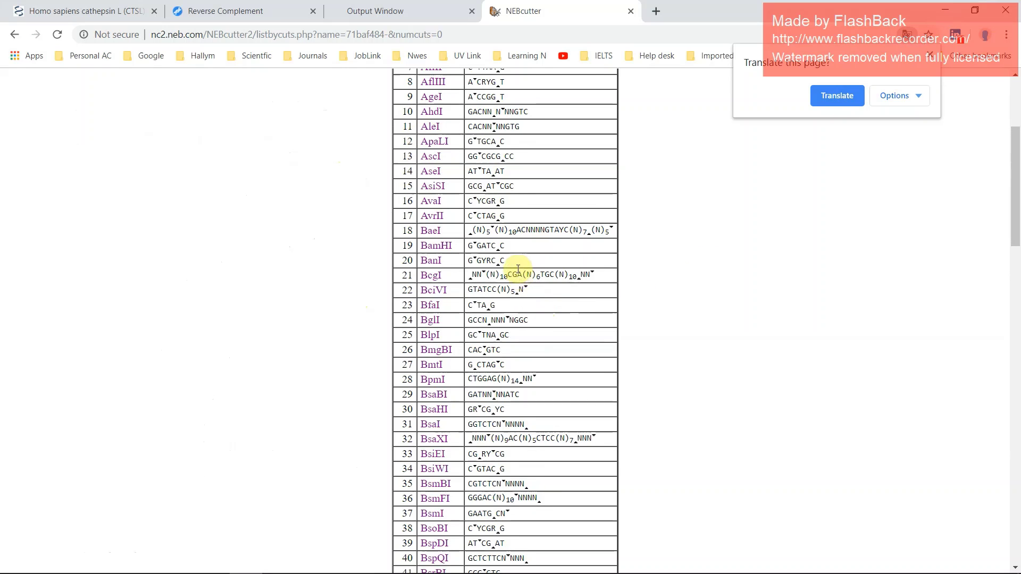
Open BamHI's details, confirm it has 0 sites in CTSL, and copy its recognition-site lines.
{"action": "left_click", "coordinate": [440, 246]}
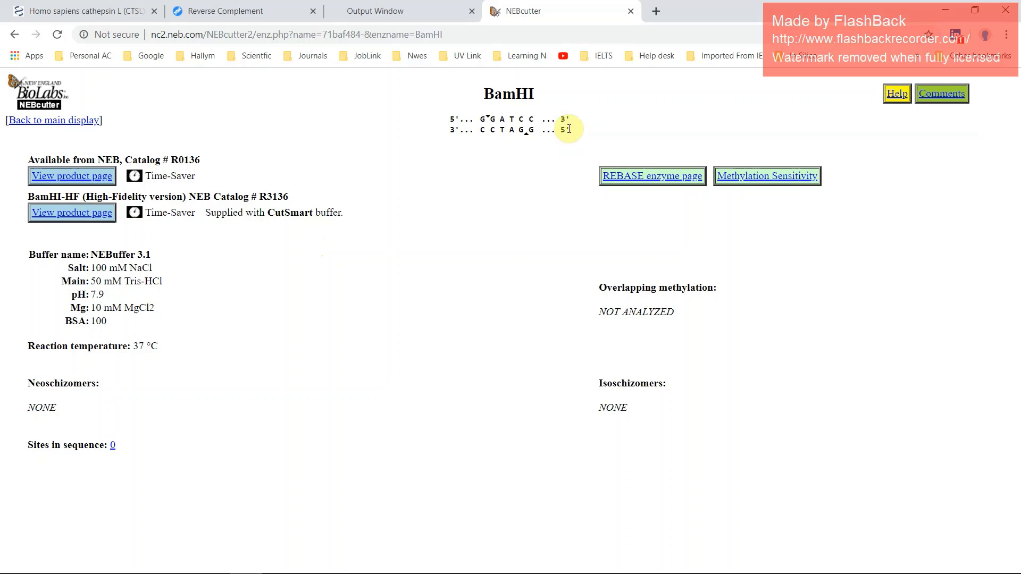
{"action": "left_click_drag", "start_coordinate": [568, 129], "coordinate": [450, 118]}
{"action": "right_click", "coordinate": [510, 129]}
{"action": "left_click", "coordinate": [519, 137]}
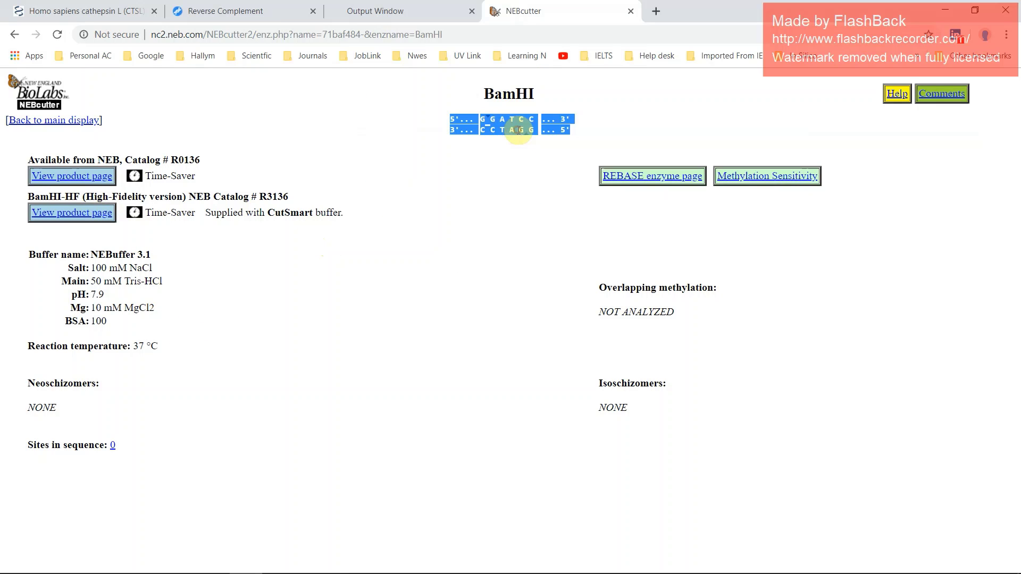
Paste the BamHI site 5'...GGATCC...3' below the primers and label it 'BamH1'.
{"action": "left_click", "coordinate": [427, 561]}
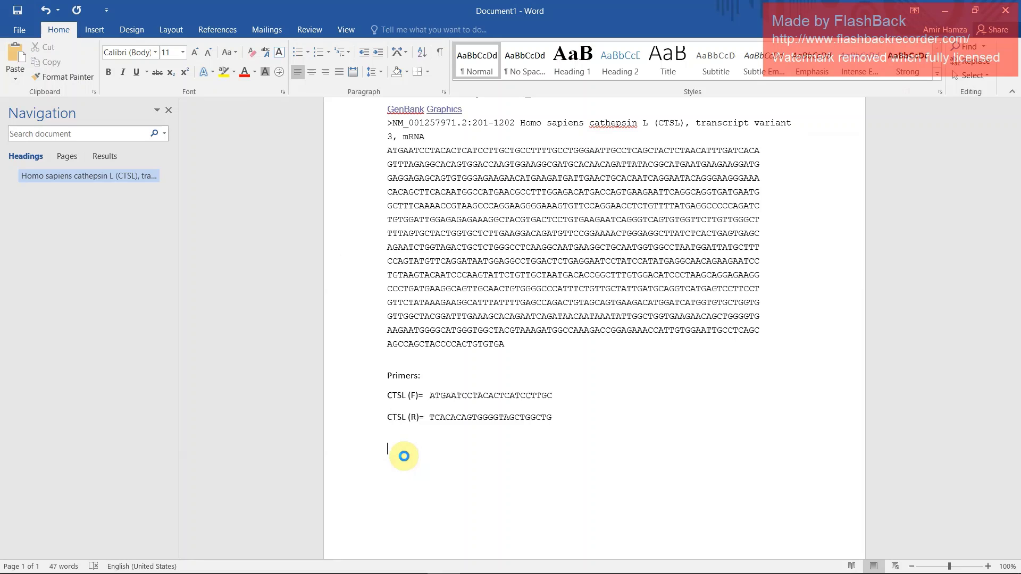
{"action": "key", "text": "ctrl+v"}
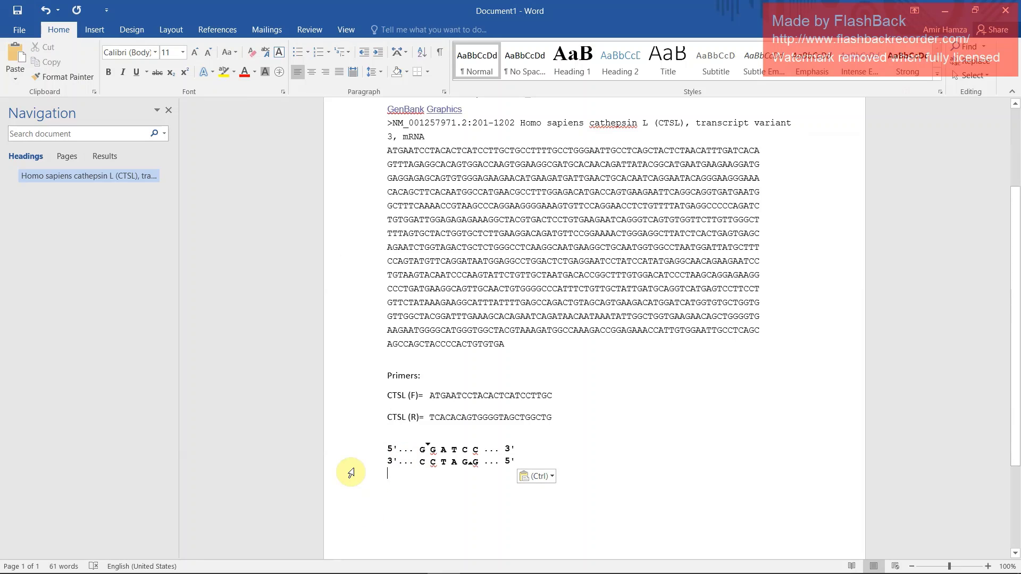
{"action": "left_click", "coordinate": [388, 429]}
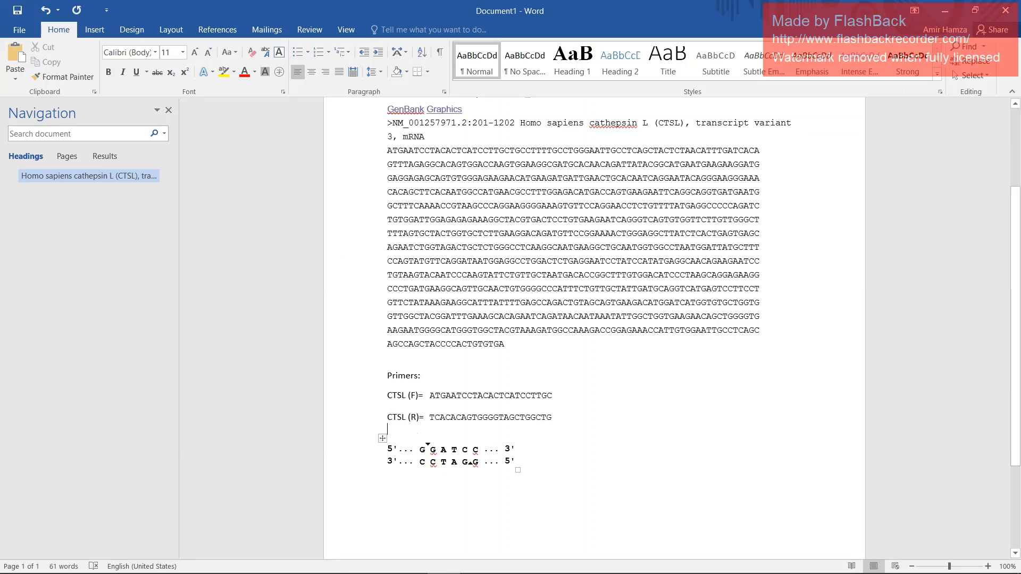
{"action": "key", "text": "Return"}
{"action": "type", "text": "BamH1"}
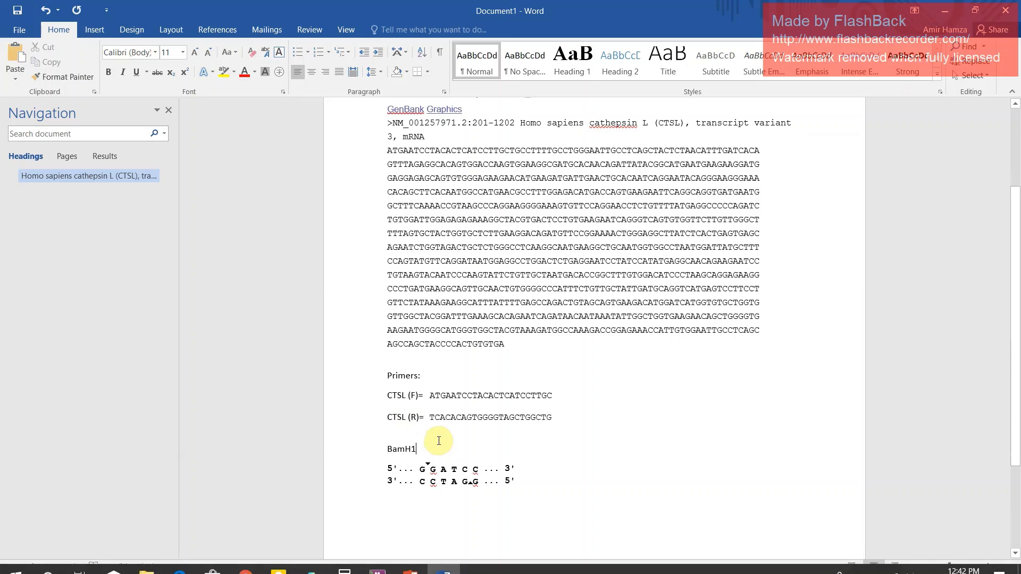
Return to the non-cutter list, open SalI's details and select its recognition-site lines.
{"action": "mouse_move", "coordinate": [272, 572]}
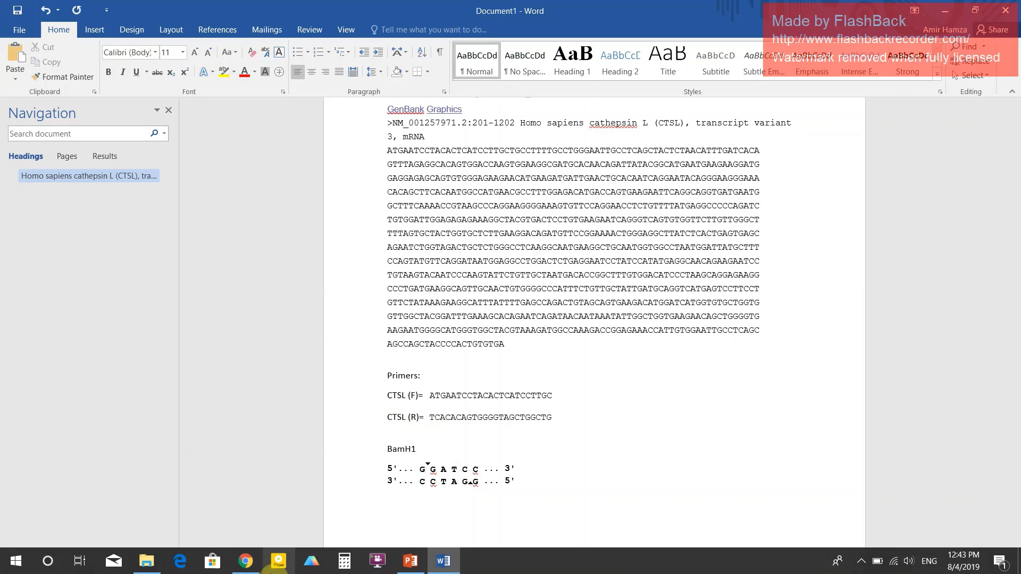
{"action": "mouse_move", "coordinate": [240, 566]}
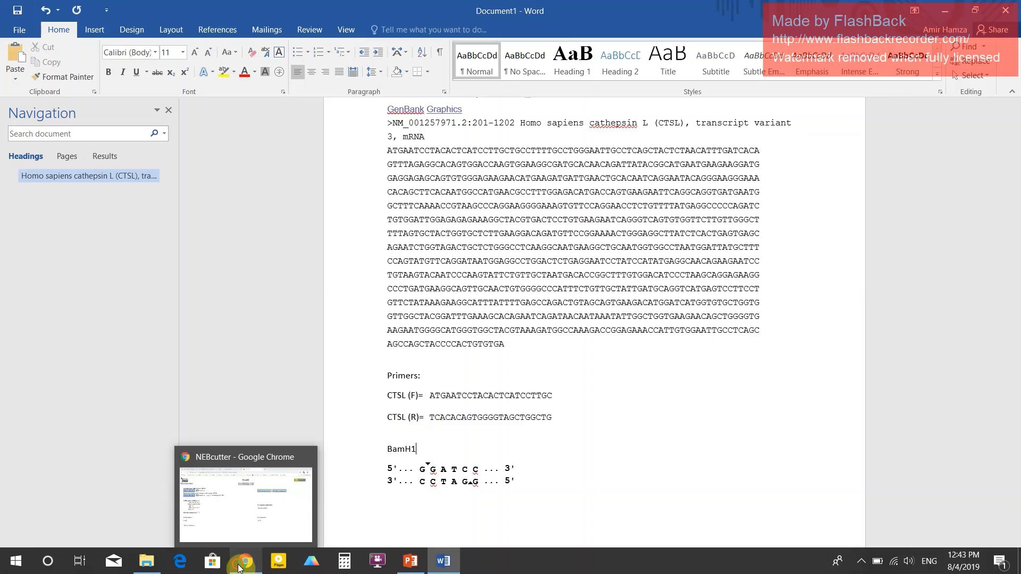
{"action": "left_click", "coordinate": [240, 566]}
{"action": "left_click", "coordinate": [15, 34]}
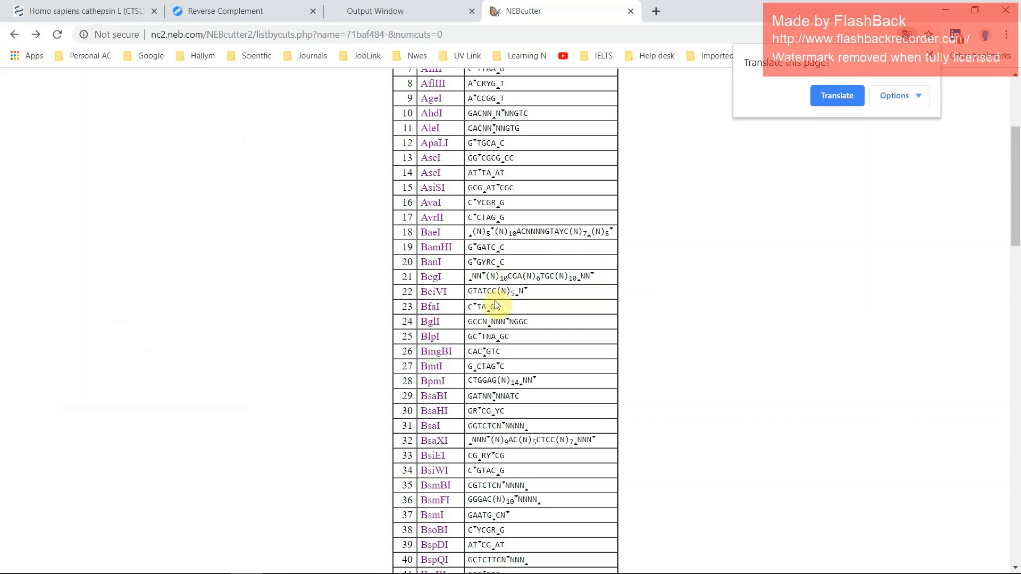
{"action": "scroll", "coordinate": [495, 305], "scroll_direction": "down", "scroll_amount": 10}
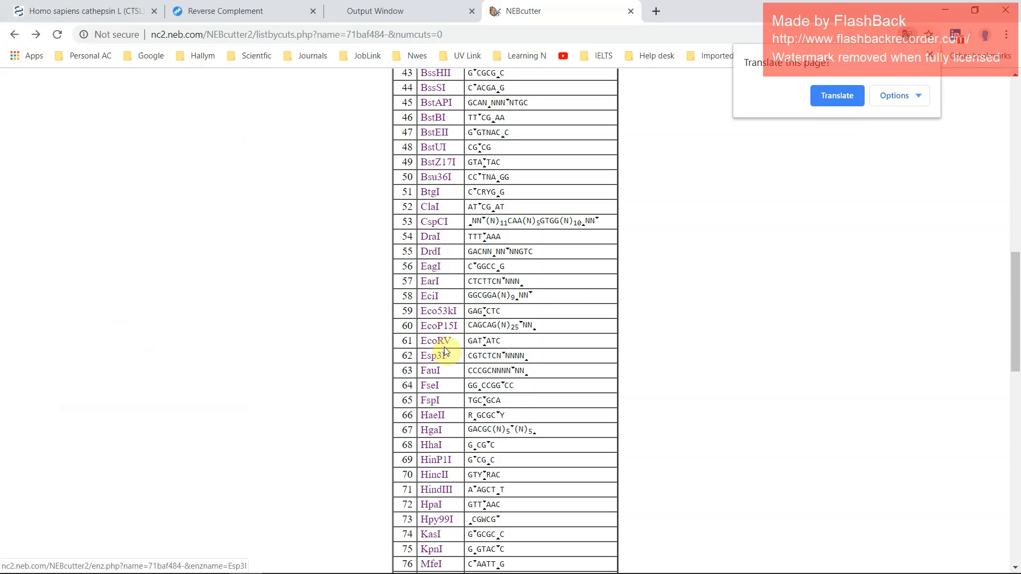
{"action": "scroll", "coordinate": [459, 340], "scroll_direction": "down", "scroll_amount": 6}
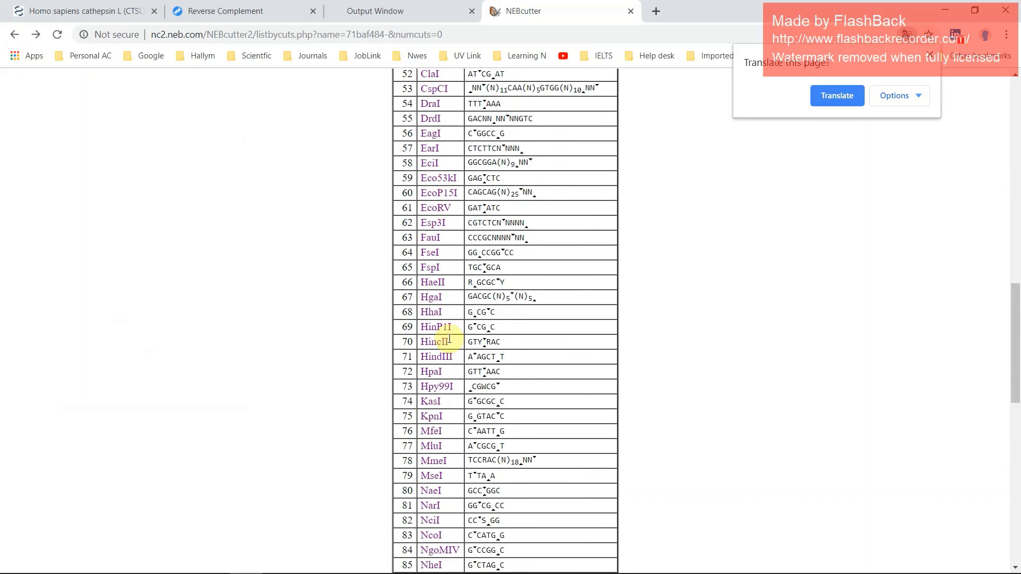
{"action": "scroll", "coordinate": [452, 340], "scroll_direction": "down", "scroll_amount": 9}
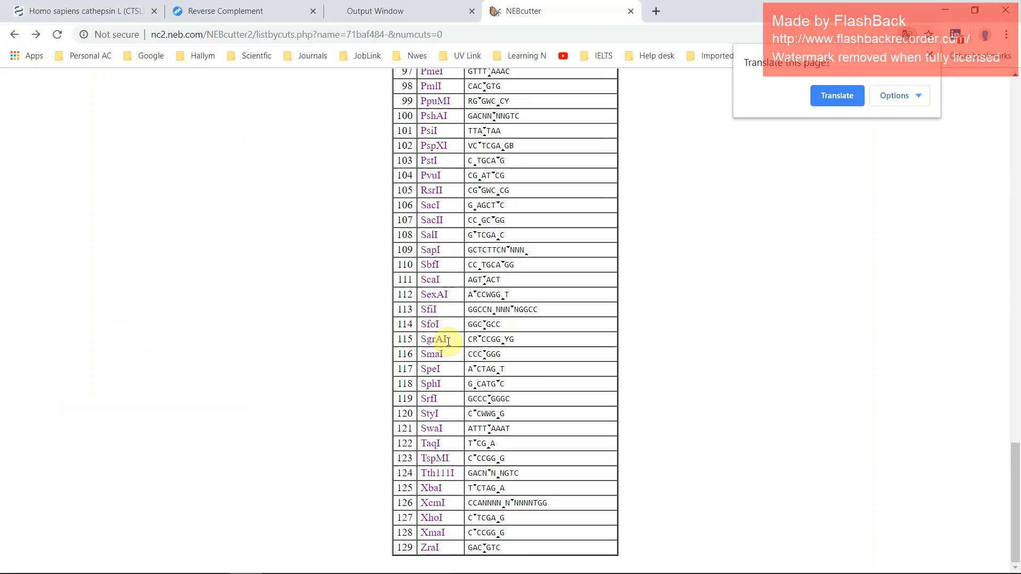
{"action": "left_click", "coordinate": [431, 234]}
{"action": "left_click_drag", "start_coordinate": [636, 133], "coordinate": [457, 129]}
Add a 'Sal1' label under the BamHI entry and paste the SalI site 5'...GTCGAC...3' beneath it.
{"action": "key", "text": "alt+Tab"}
{"action": "left_click", "coordinate": [392, 506]}
{"action": "type", "text": "Sal1"}
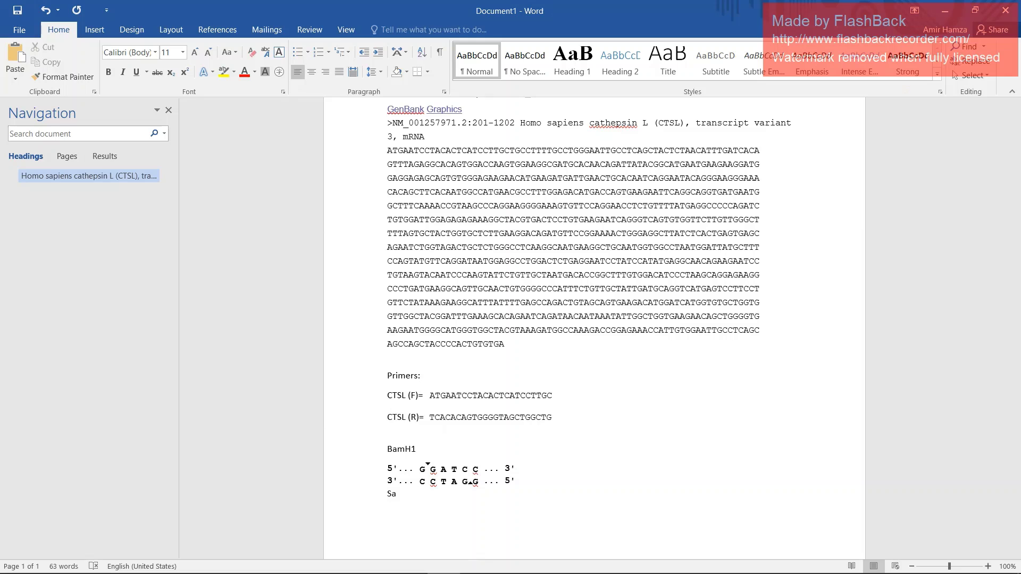
{"action": "key", "text": "Return"}
{"action": "key", "text": "ctrl+v"}
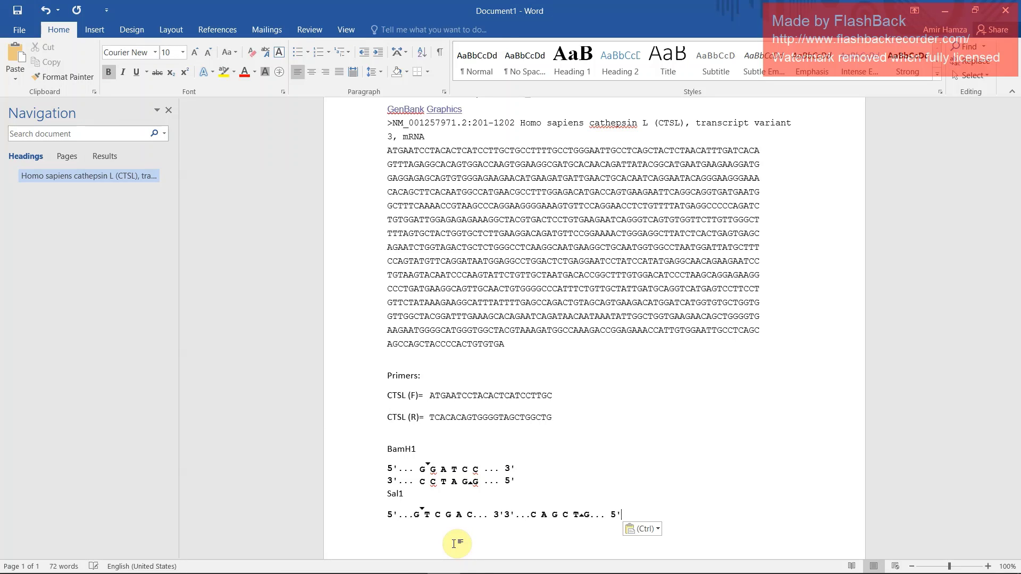
{"action": "scroll", "coordinate": [432, 364], "scroll_direction": "down", "scroll_amount": 1}
{"action": "left_click", "coordinate": [432, 364]}
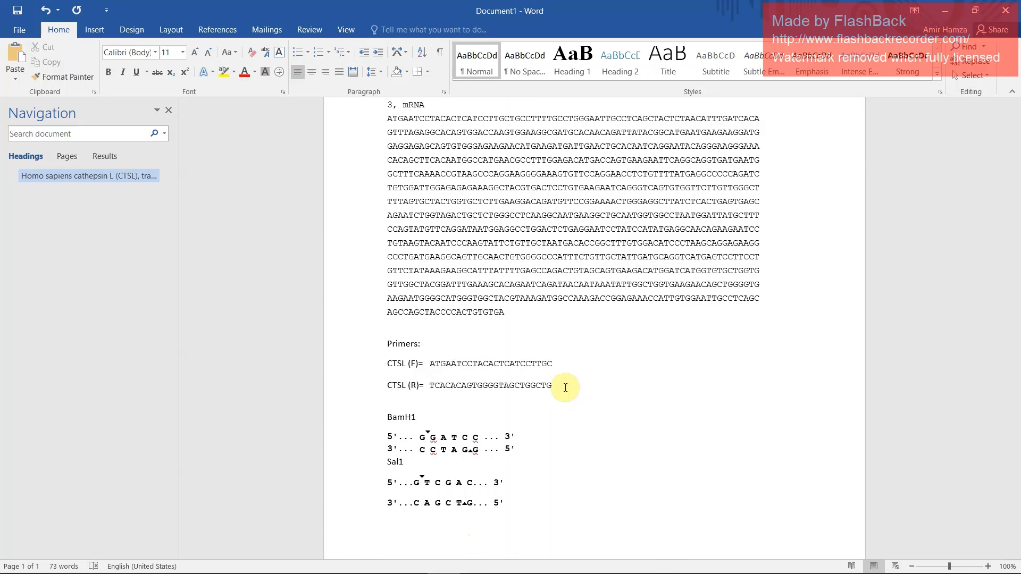
Type GGATCC at the start of the forward primer and GTCGAC before the reverse primer.
{"action": "type", "text": "GGA"}
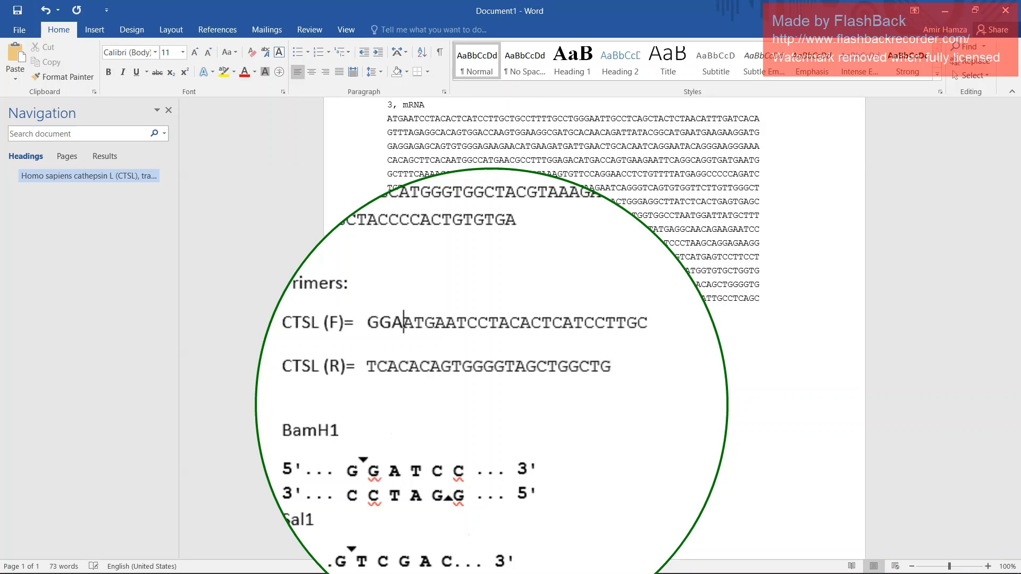
{"action": "type", "text": "TCC"}
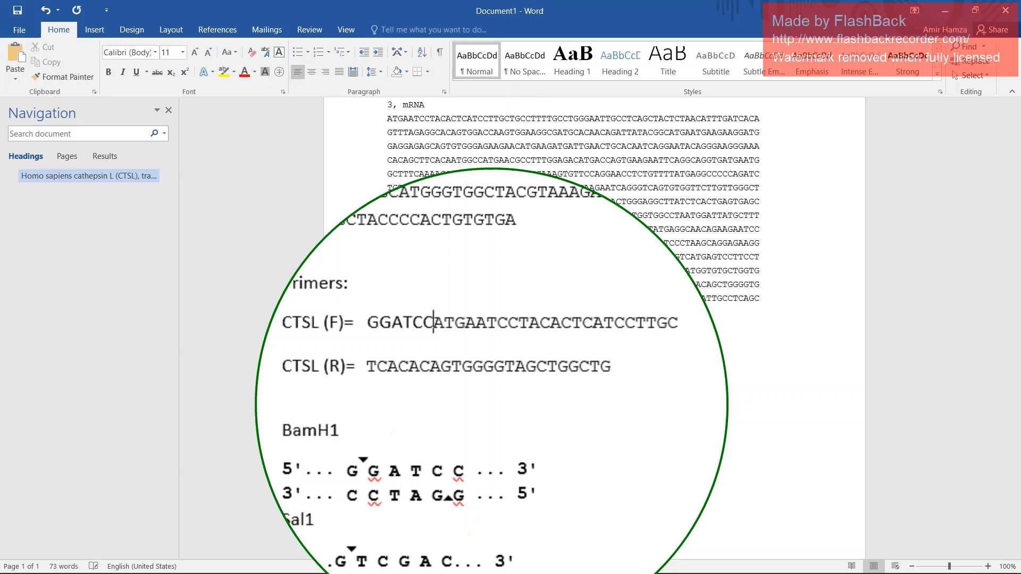
{"action": "left_click", "coordinate": [367, 367]}
{"action": "type", "text": "GTC"}
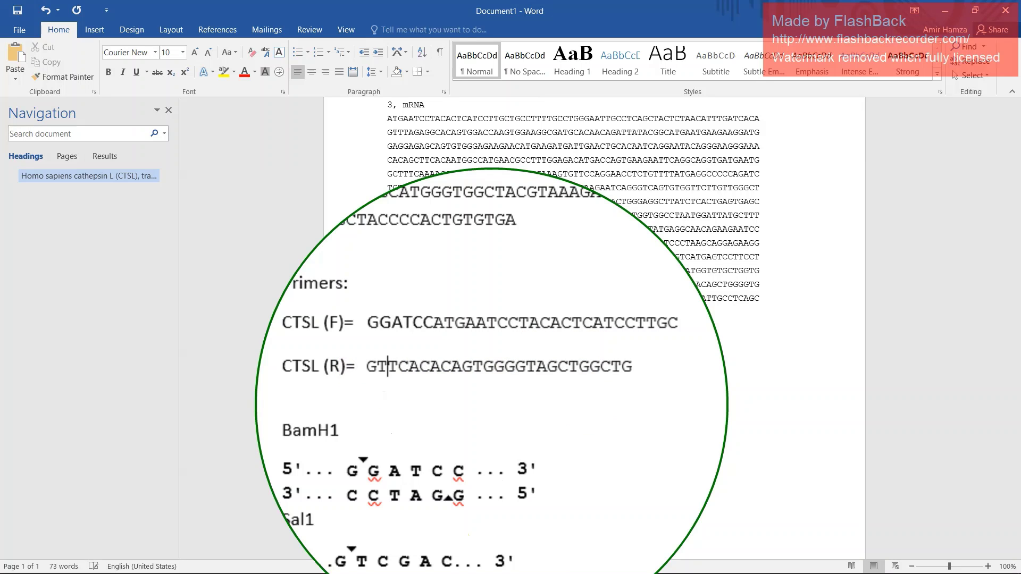
{"action": "type", "text": "GA"}
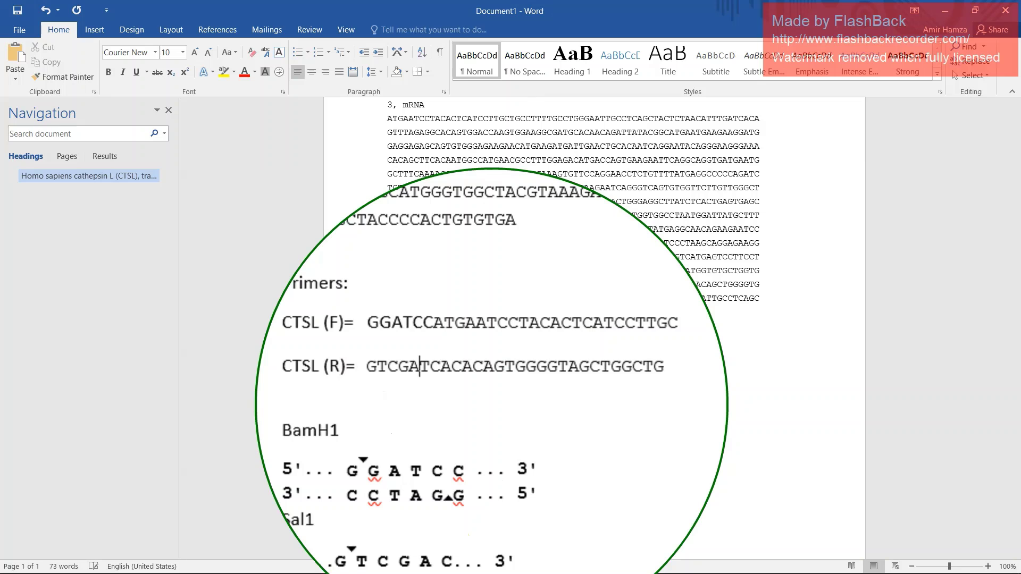
{"action": "type", "text": "C"}
Make the GGATCC and GTCGAC restriction sites bold.
{"action": "left_click_drag", "start_coordinate": [434, 322], "coordinate": [368, 322]}
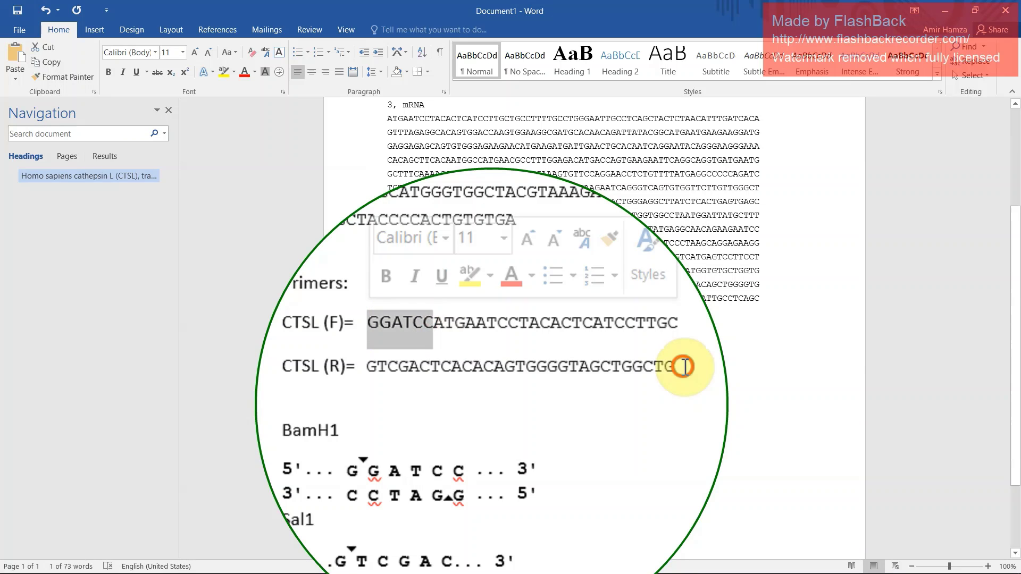
{"action": "left_click", "coordinate": [684, 367]}
{"action": "scroll", "coordinate": [684, 367], "scroll_direction": "up", "scroll_amount": 1}
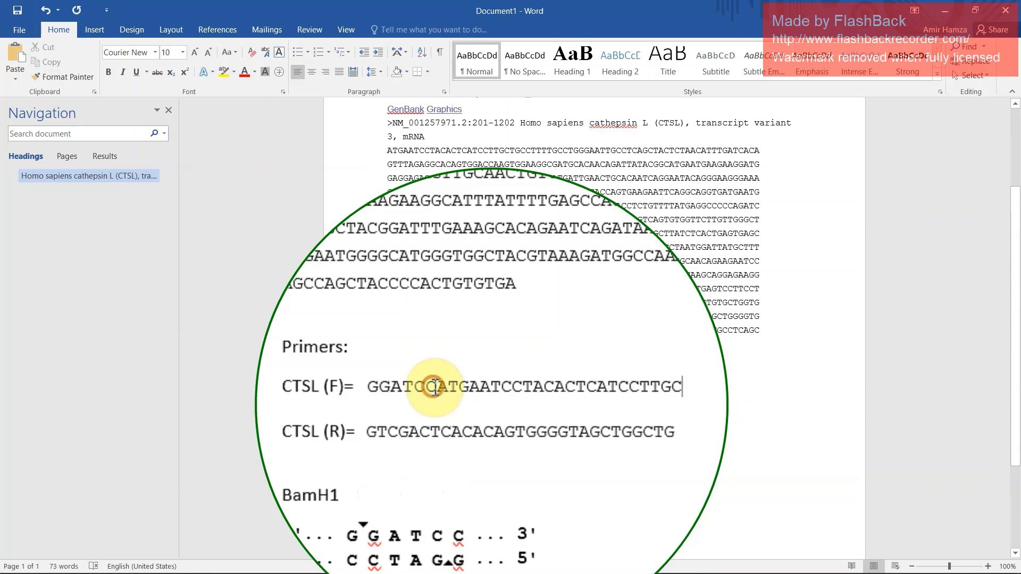
{"action": "left_click_drag", "start_coordinate": [436, 386], "coordinate": [369, 386]}
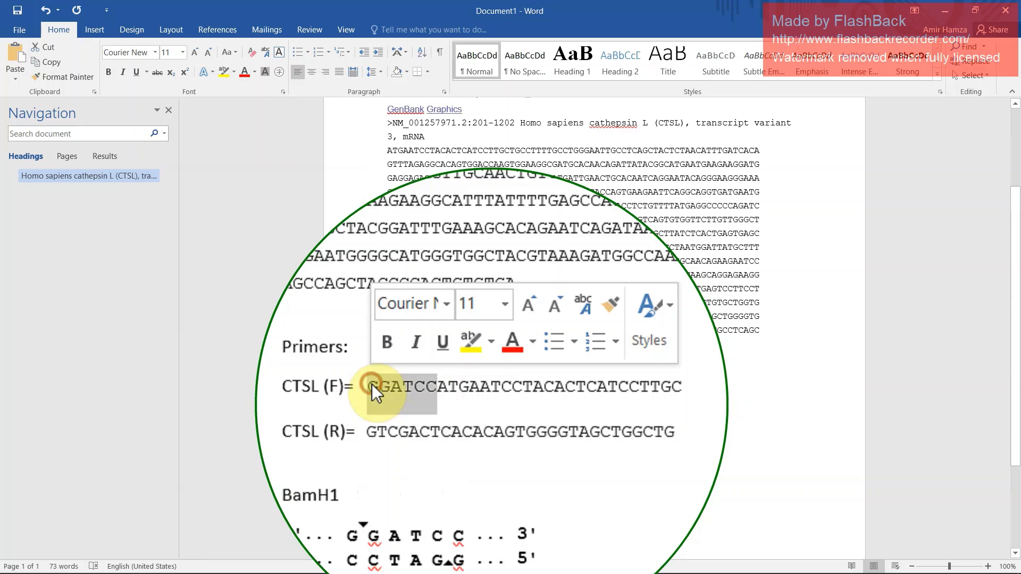
{"action": "left_click", "coordinate": [390, 332]}
{"action": "left_click_drag", "start_coordinate": [431, 432], "coordinate": [367, 432]}
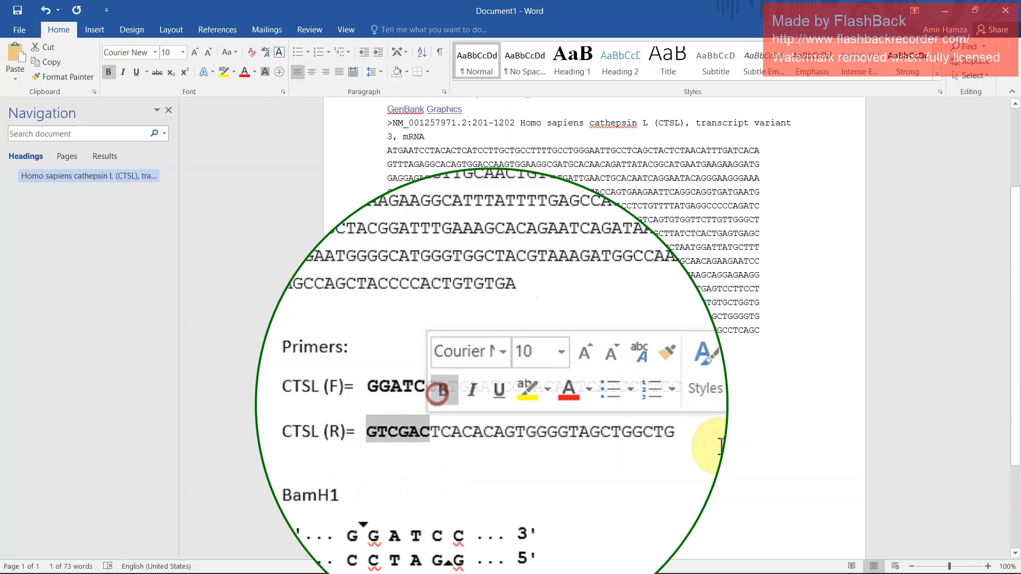
{"action": "key", "text": "ctrl+b"}
{"action": "left_click", "coordinate": [713, 441]}
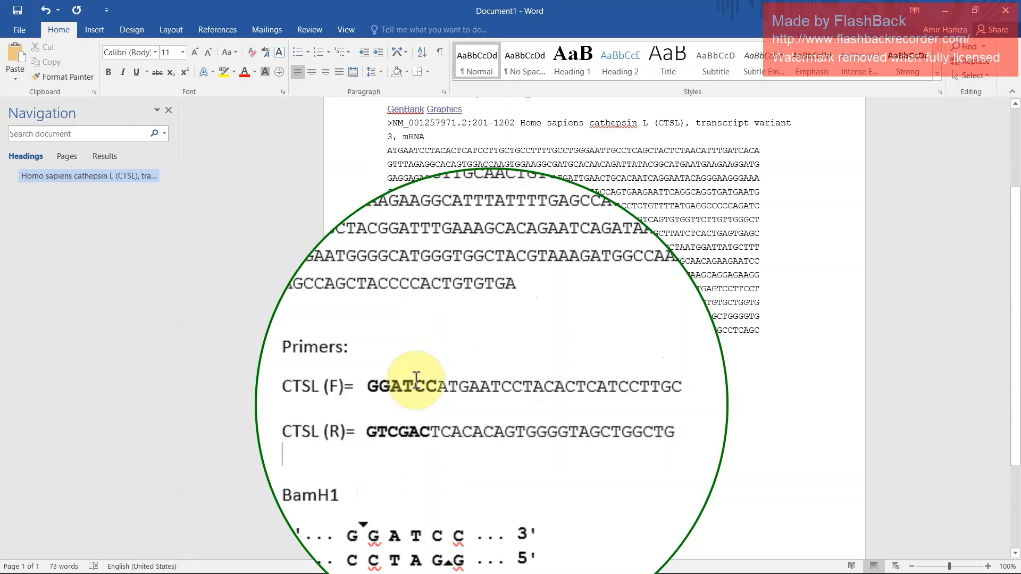
Add a CCC clamp directly before GGATCC on the forward primer.
{"action": "left_click", "coordinate": [361, 387]}
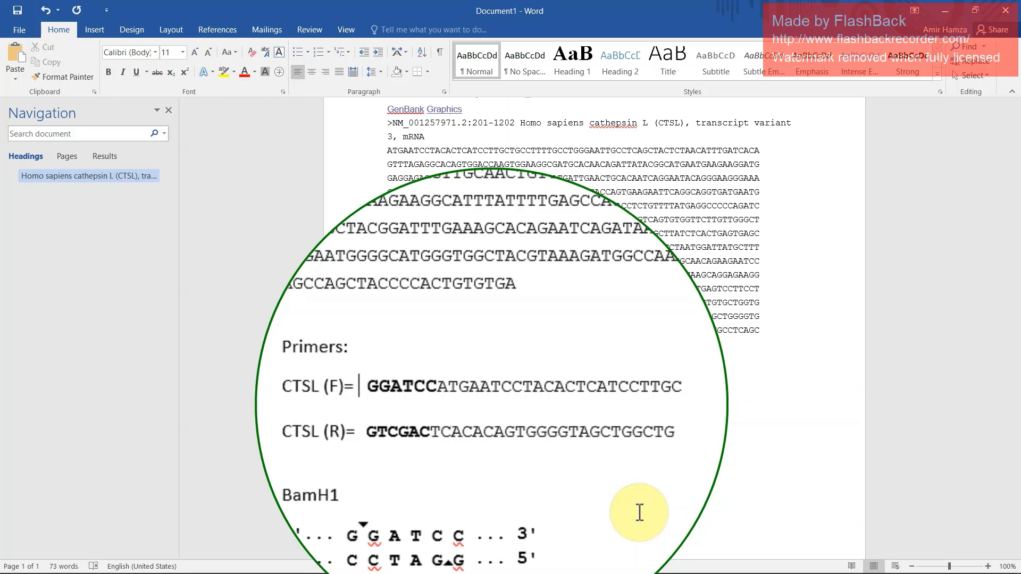
{"action": "type", "text": "CCC"}
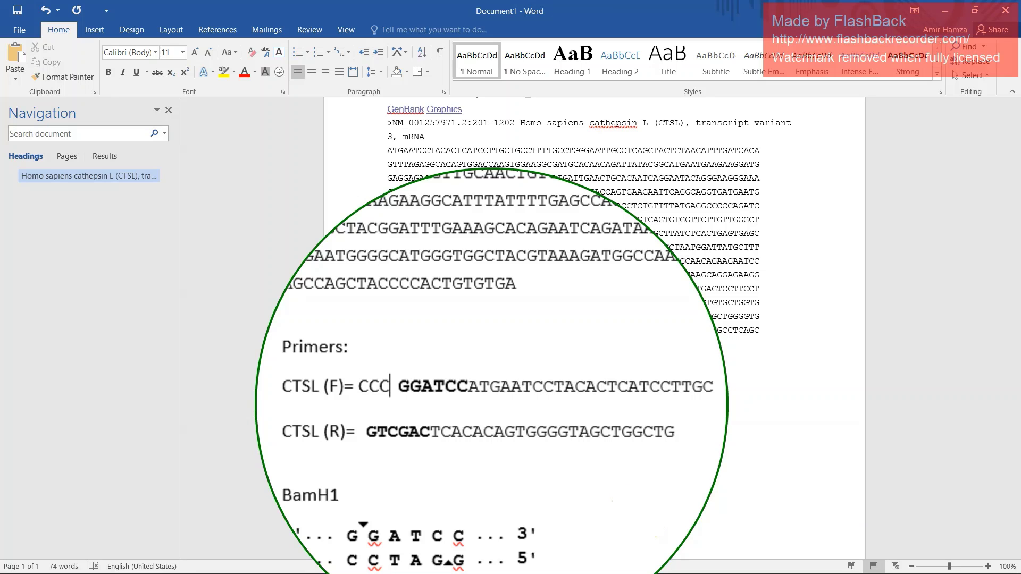
{"action": "key", "text": "Delete"}
{"action": "left_click_drag", "start_coordinate": [390, 387], "coordinate": [358, 387]}
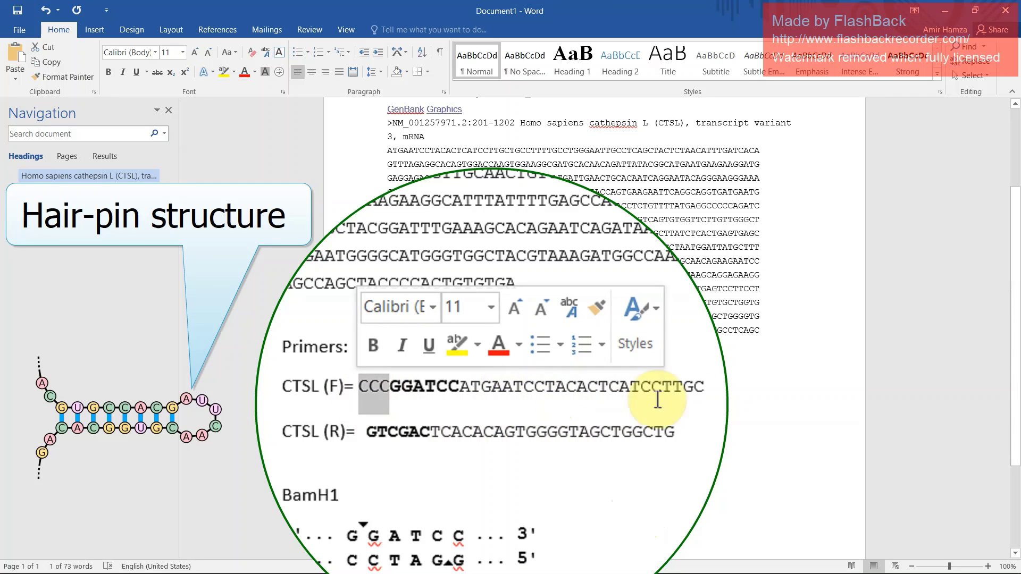
{"action": "left_click", "coordinate": [388, 387]}
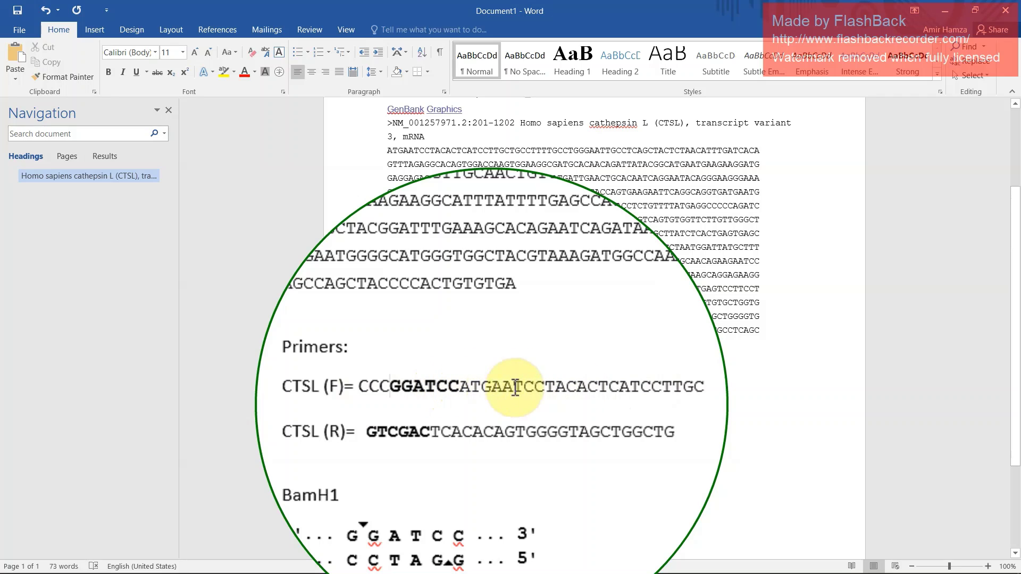
Add a GGG clamp directly before GTCGAC on the reverse primer.
{"action": "left_click", "coordinate": [361, 431]}
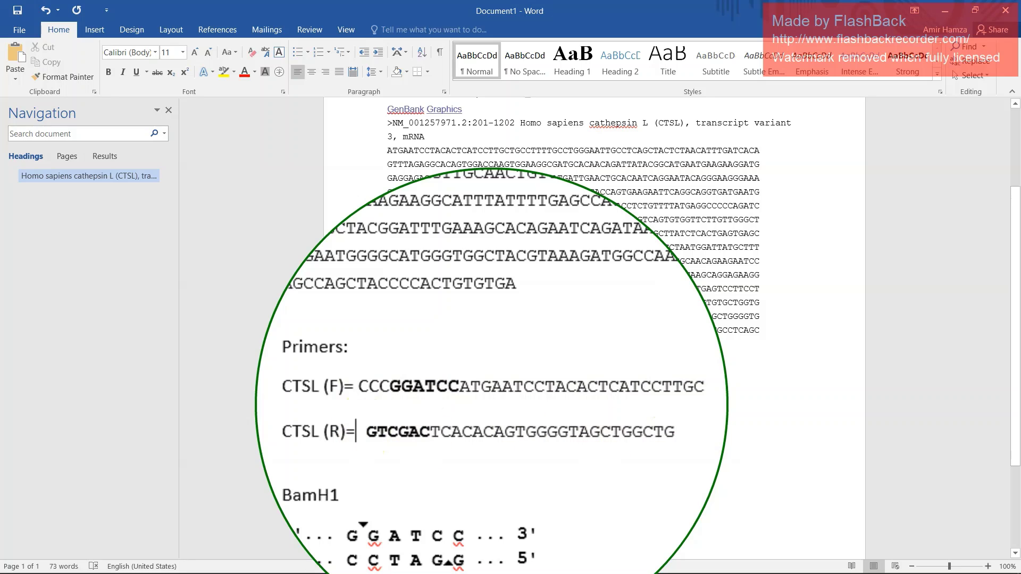
{"action": "type", "text": "GGG"}
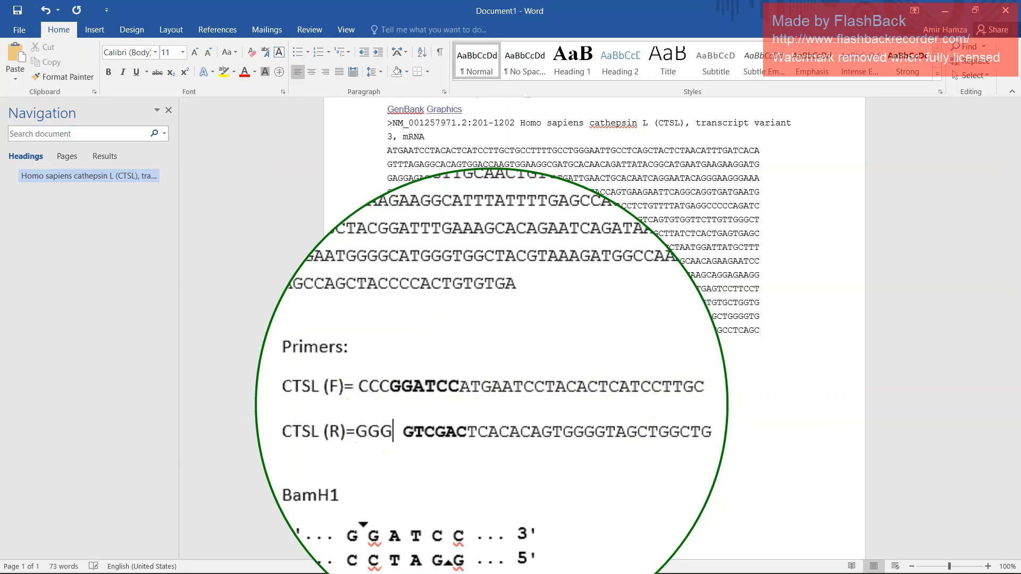
{"action": "key", "text": "Delete"}
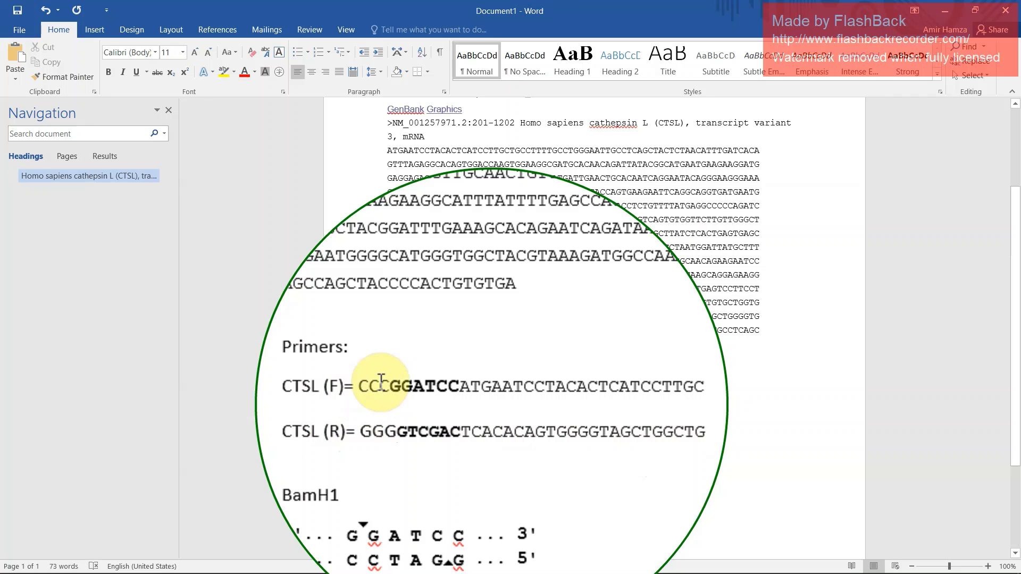
{"action": "left_click", "coordinate": [603, 417]}
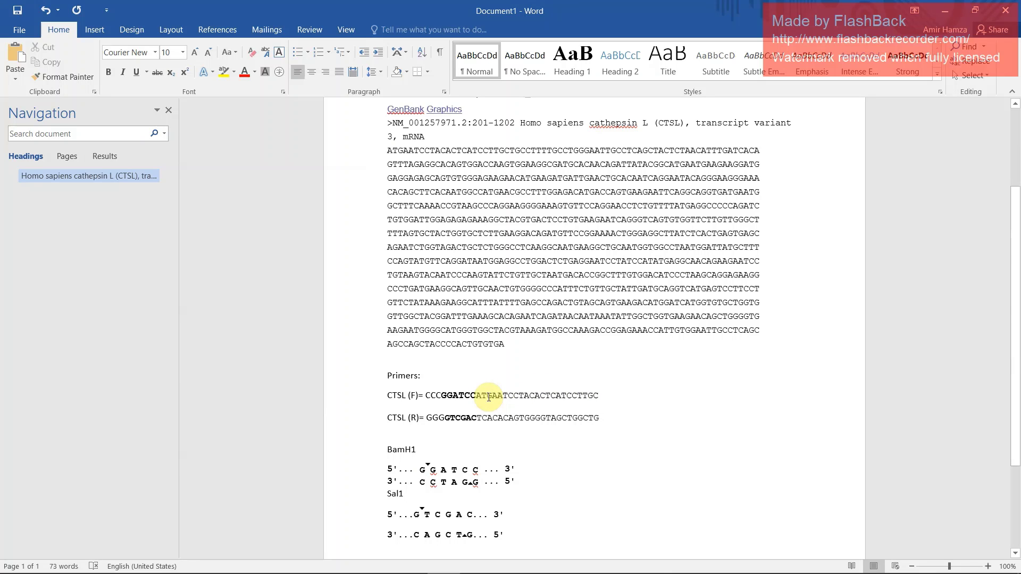
{"action": "mouse_move", "coordinate": [476, 394]}
{"action": "left_mouse_down"}
{"action": "mouse_move", "coordinate": [441, 397]}
{"action": "mouse_move", "coordinate": [450, 399]}
{"action": "left_mouse_up"}
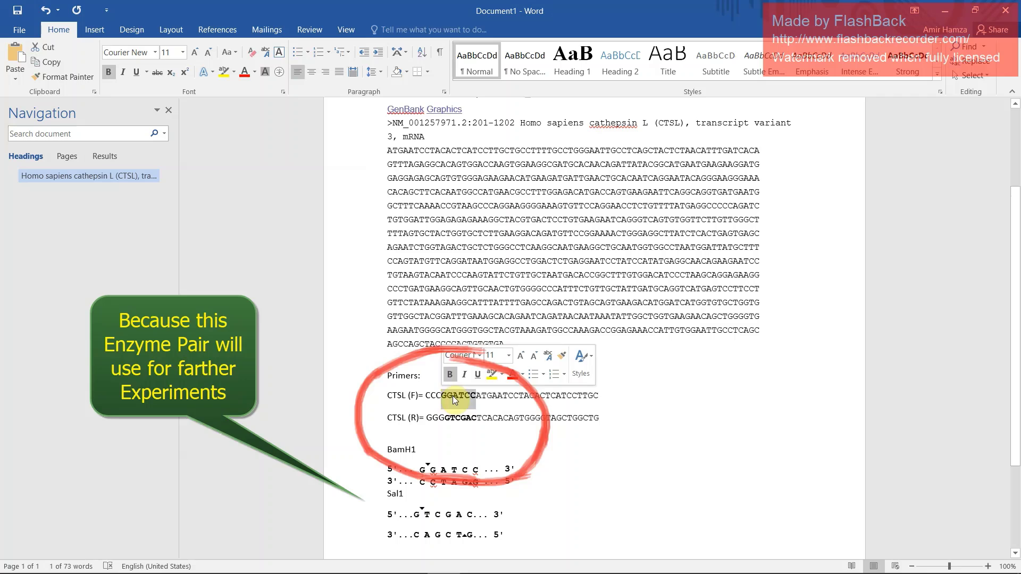
{"action": "left_click", "coordinate": [487, 396]}
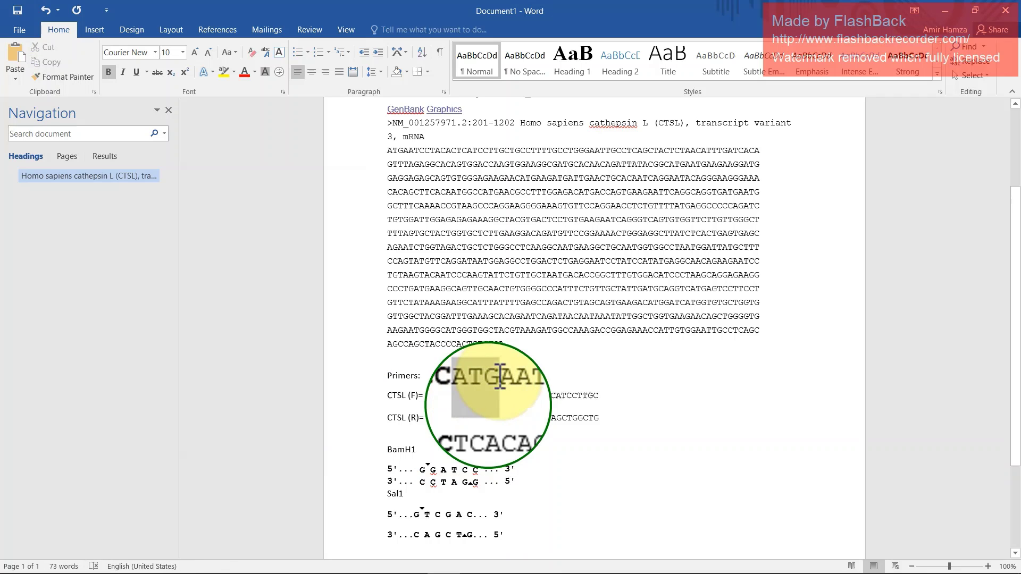
{"action": "left_click_drag", "start_coordinate": [502, 397], "coordinate": [501, 397]}
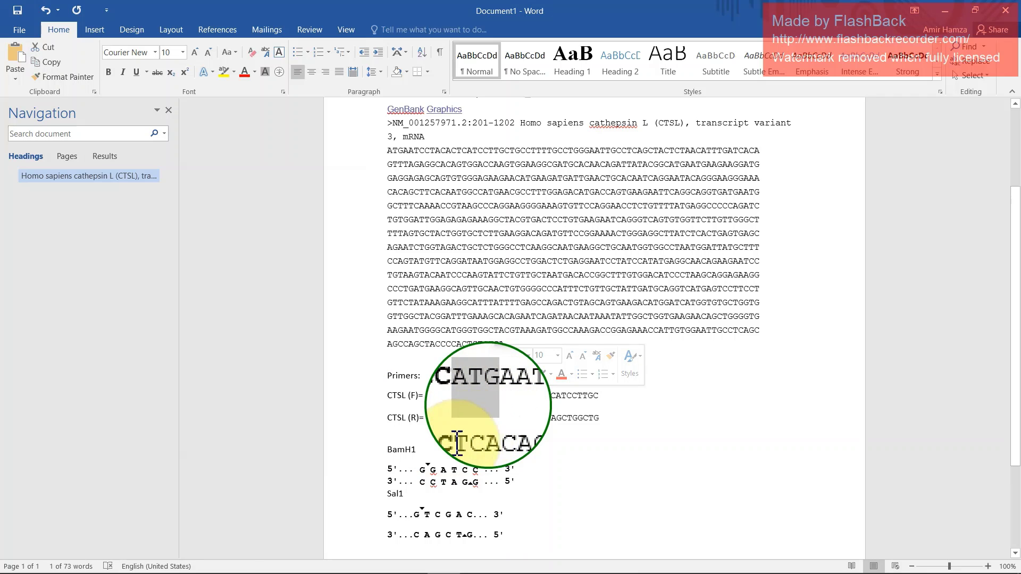
{"action": "left_click_drag", "start_coordinate": [478, 417], "coordinate": [491, 418]}
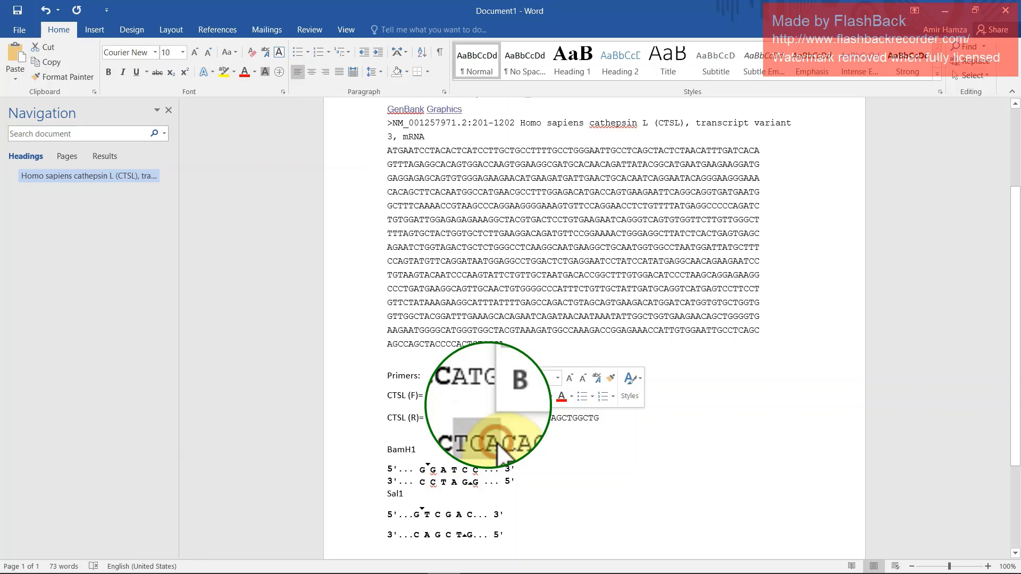
{"action": "left_click", "coordinate": [606, 418]}
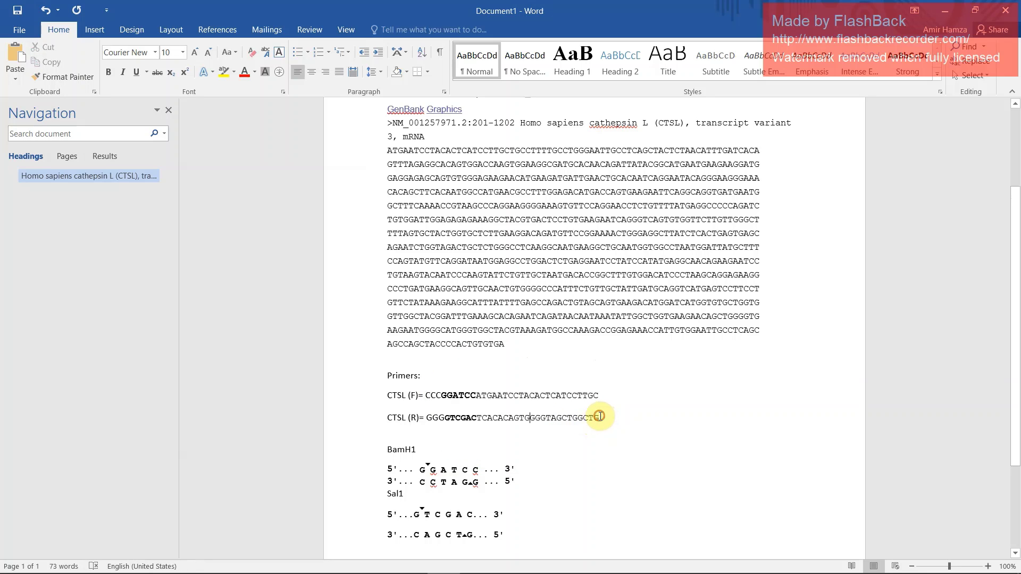
{"action": "left_click_drag", "start_coordinate": [601, 418], "coordinate": [477, 418]}
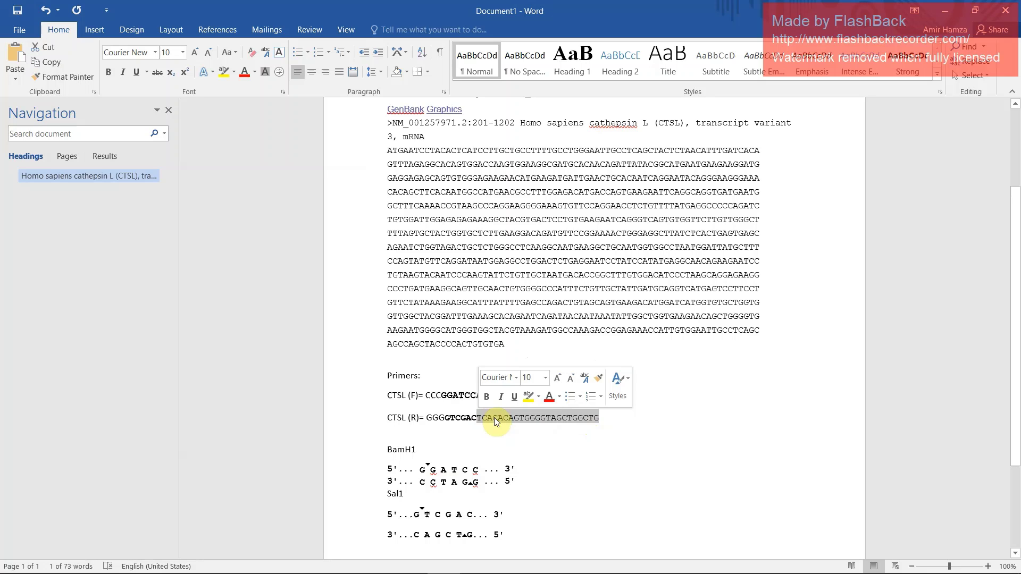
{"action": "left_click", "coordinate": [617, 431]}
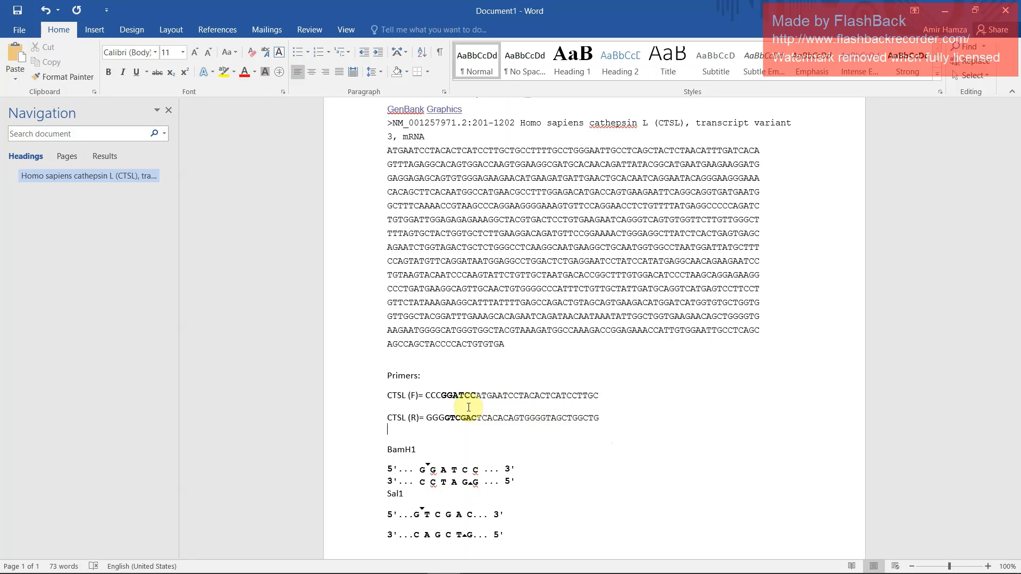
Enlarge the forward and reverse CTSL primer lines by two Grow Font steps.
{"action": "left_click_drag", "start_coordinate": [605, 417], "coordinate": [386, 397]}
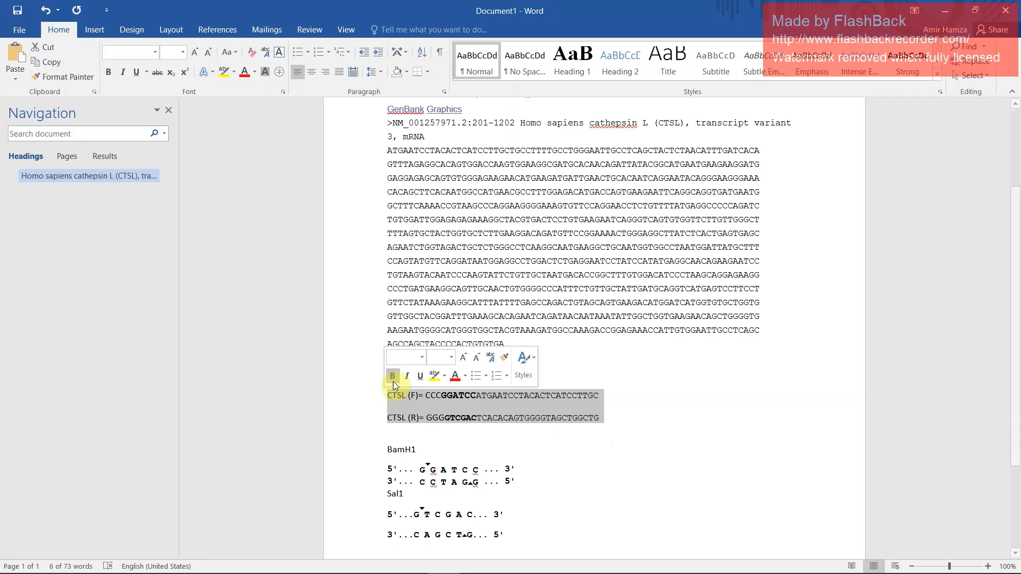
{"action": "left_click", "coordinate": [196, 52]}
{"action": "left_click", "coordinate": [196, 52]}
{"action": "left_click", "coordinate": [196, 52]}
{"action": "left_click", "coordinate": [195, 52]}
{"action": "left_click", "coordinate": [196, 52]}
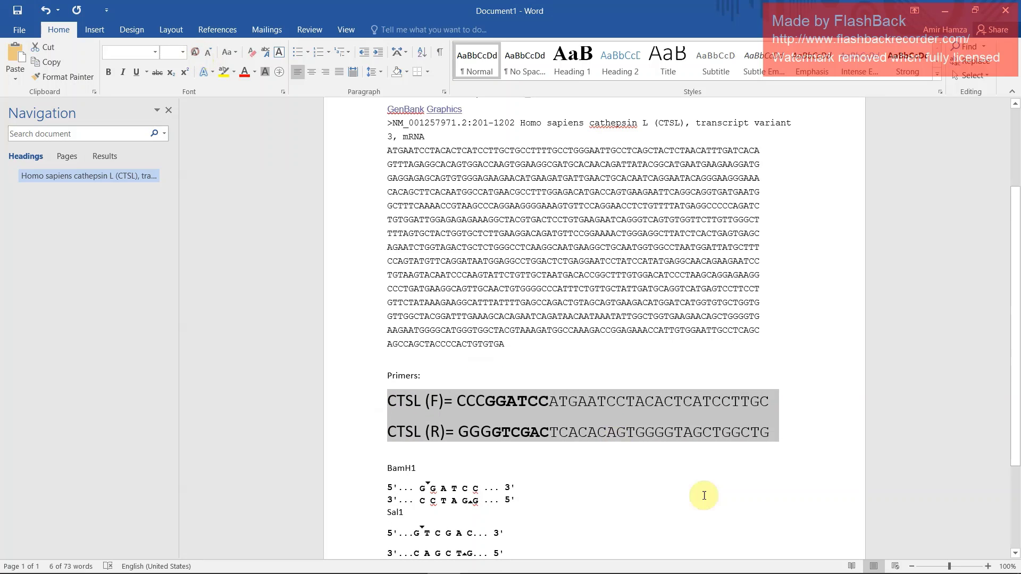
{"action": "left_click", "coordinate": [738, 466]}
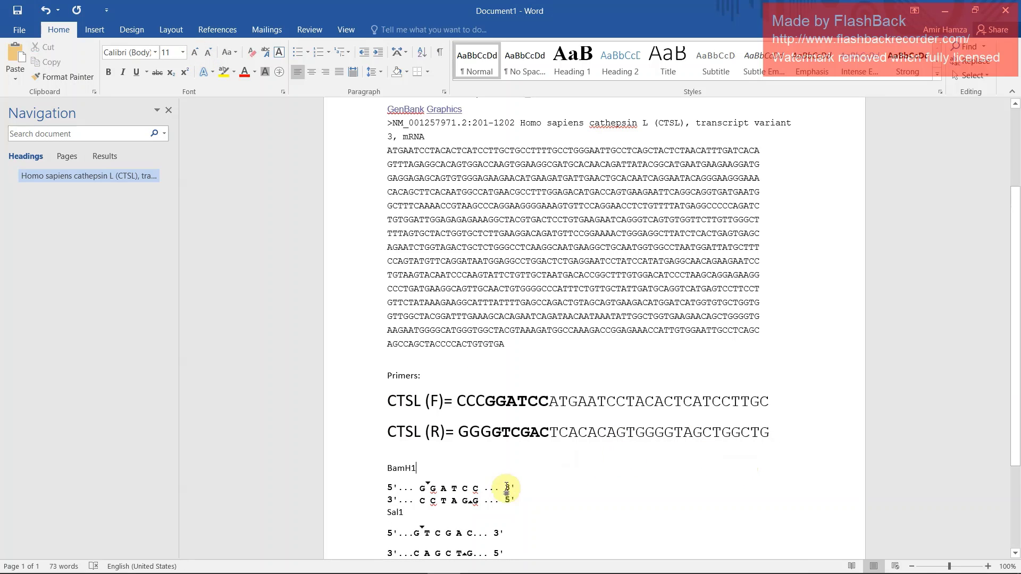
{"action": "scroll", "coordinate": [425, 471], "scroll_direction": "down", "scroll_amount": 1}
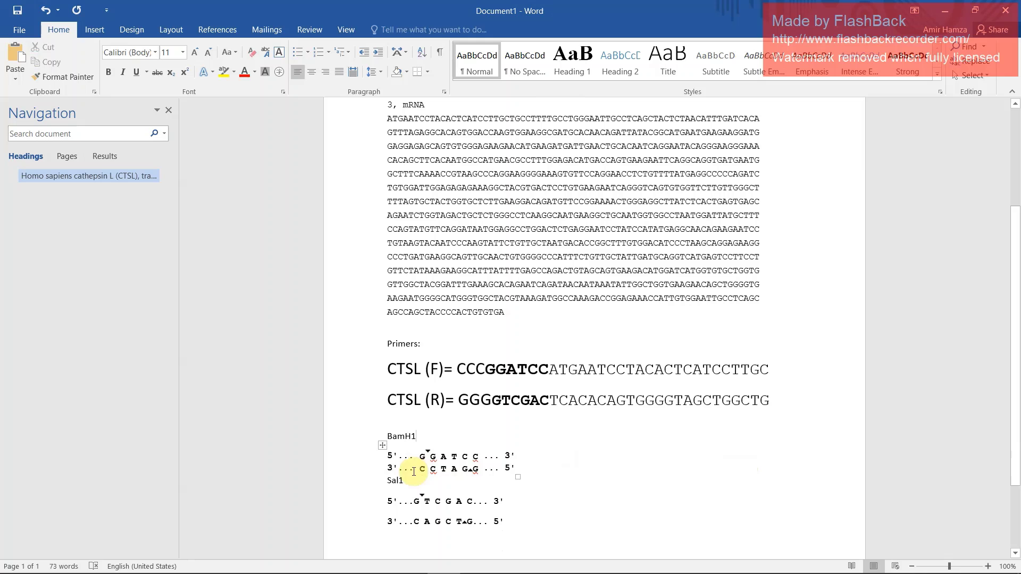
{"action": "scroll", "coordinate": [430, 477], "scroll_direction": "up", "scroll_amount": 3}
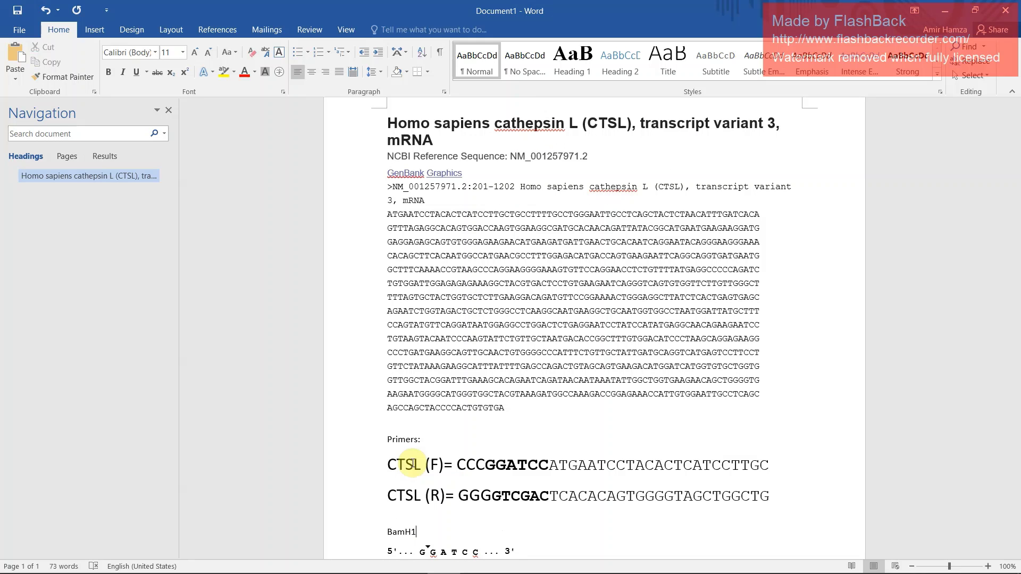